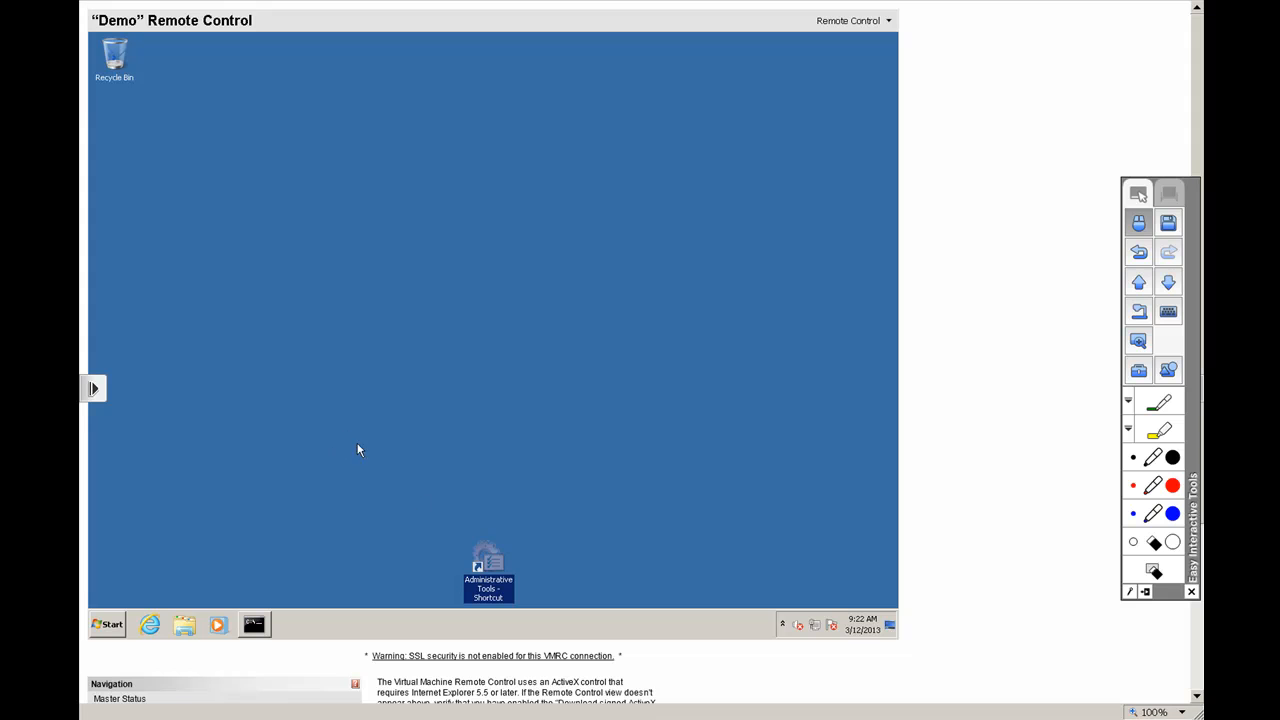
Open Computer Management from the Administrative Tools, show Disk Management, and maximize the window
double_click(489, 558)
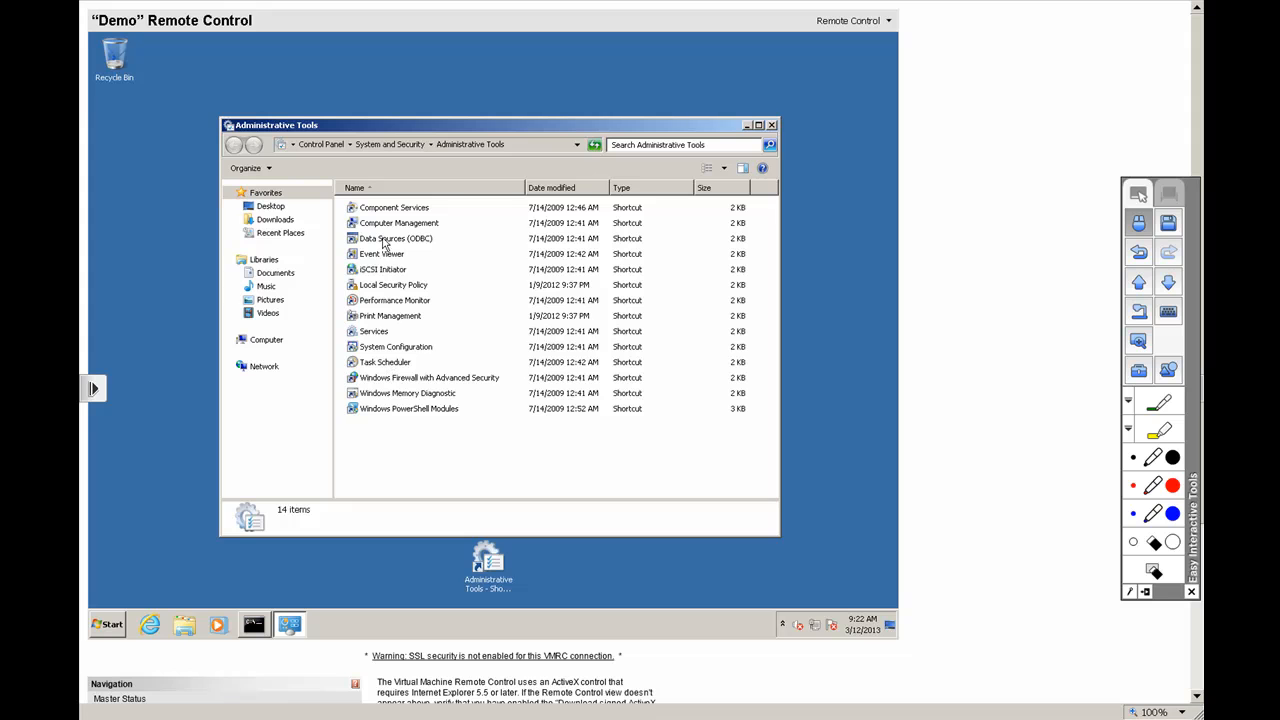
left_click(389, 225)
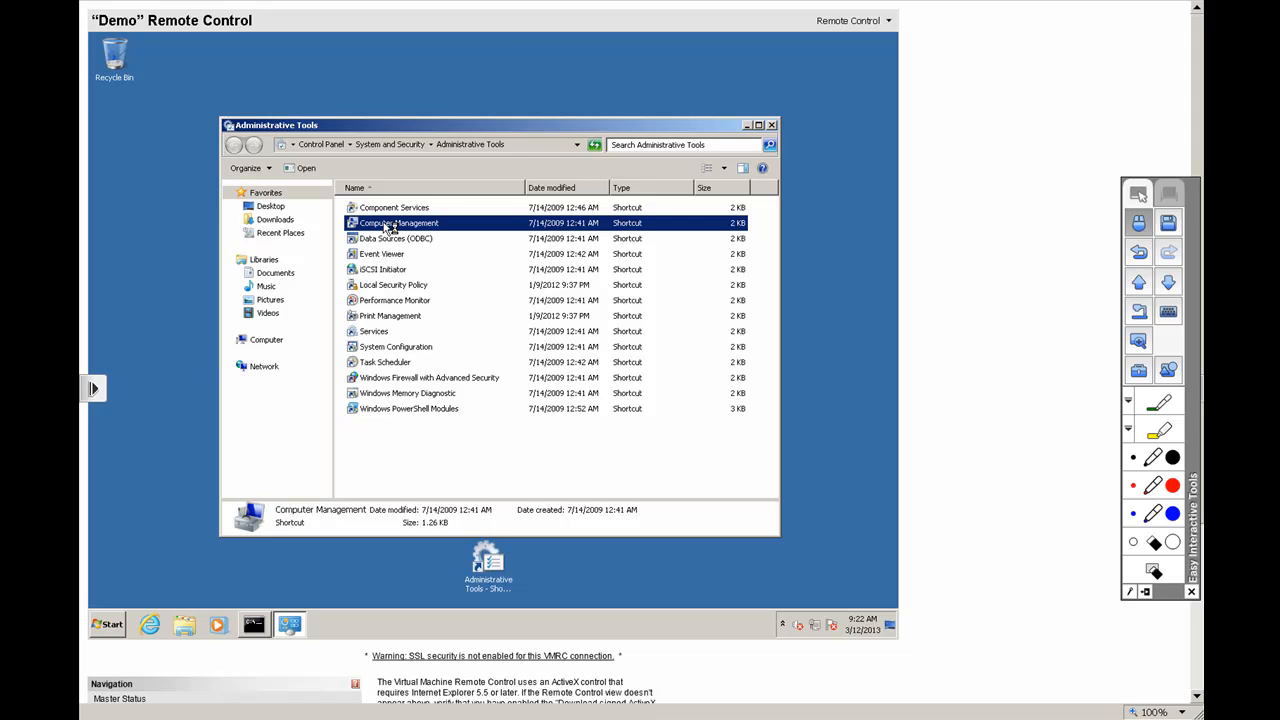
double_click(355, 225)
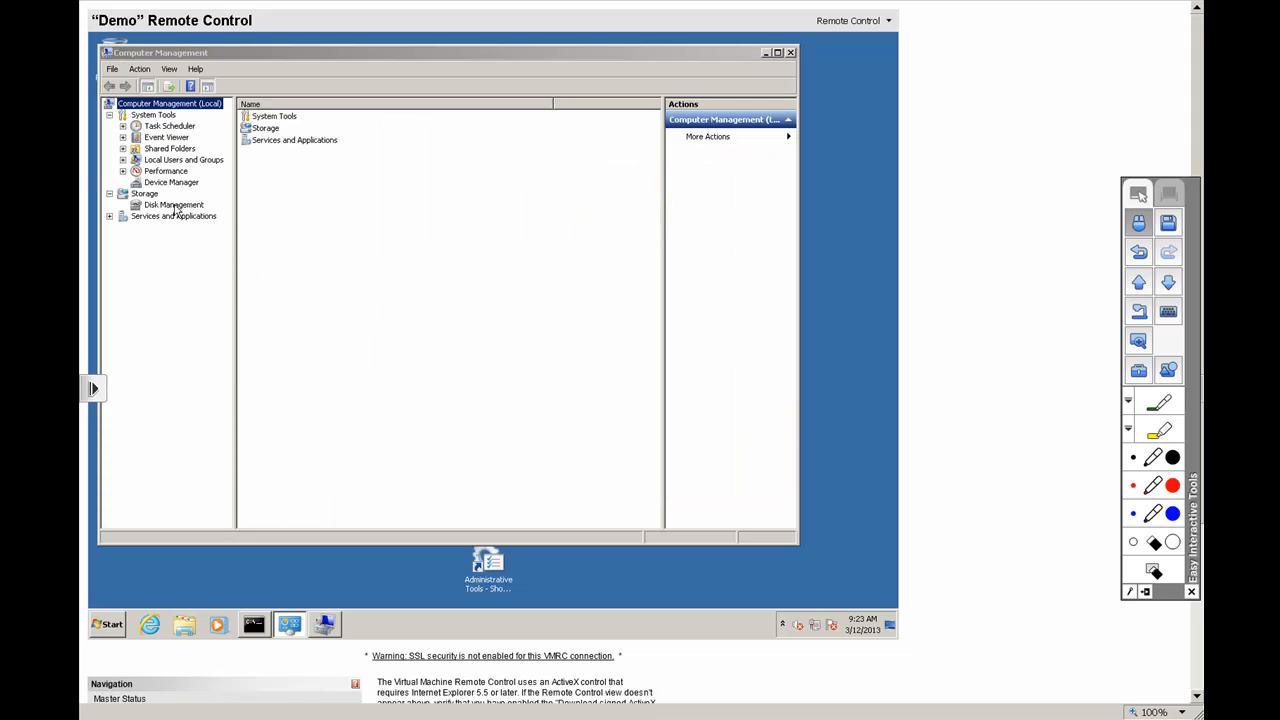
left_click(175, 207)
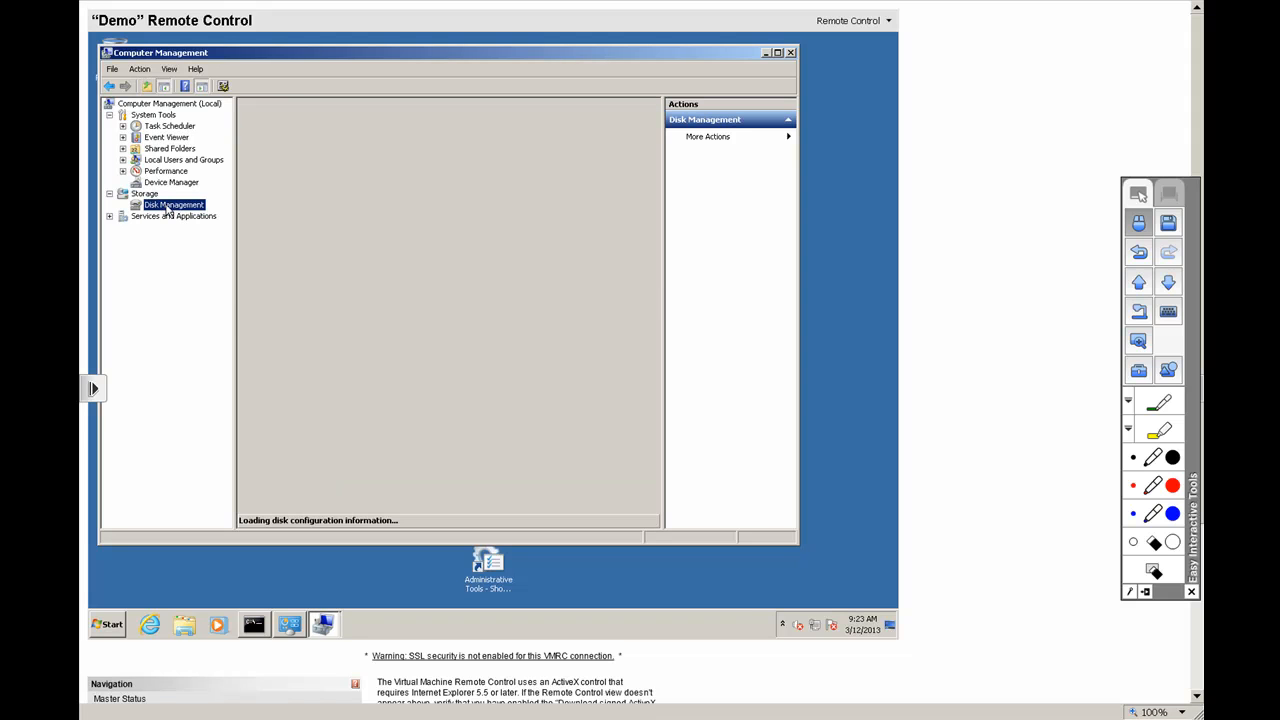
left_click(778, 52)
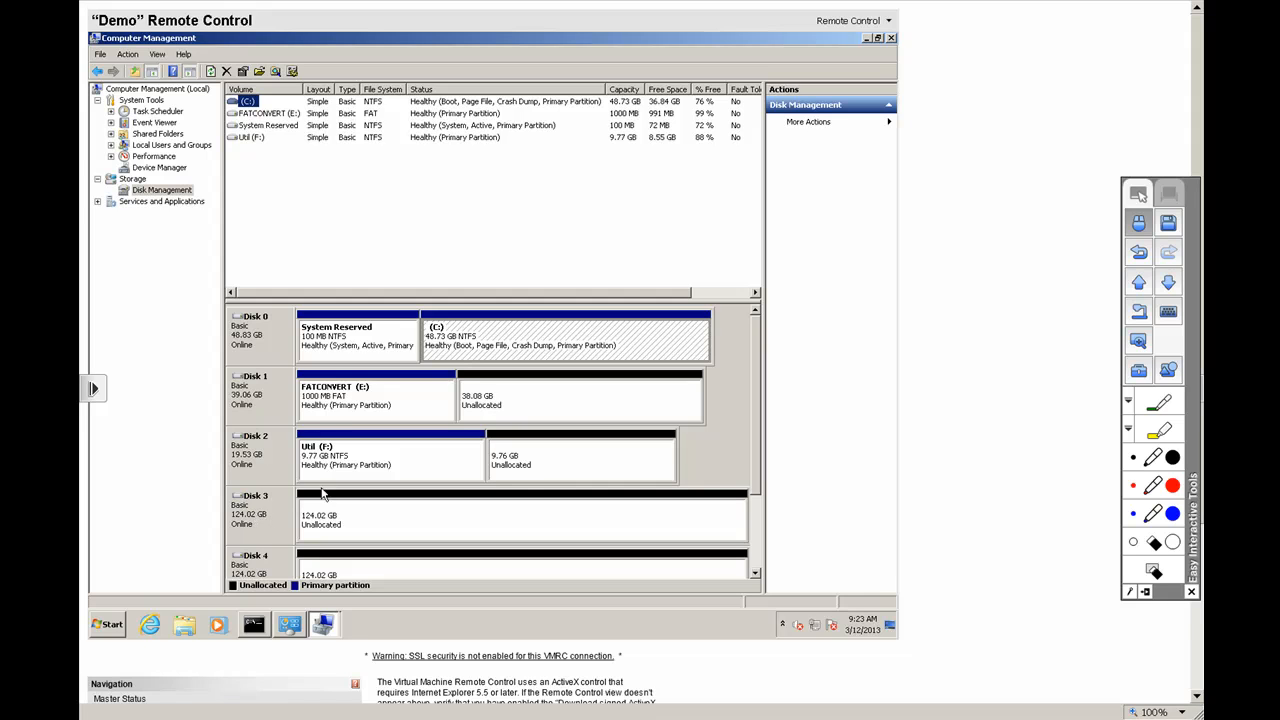
right_click(250, 402)
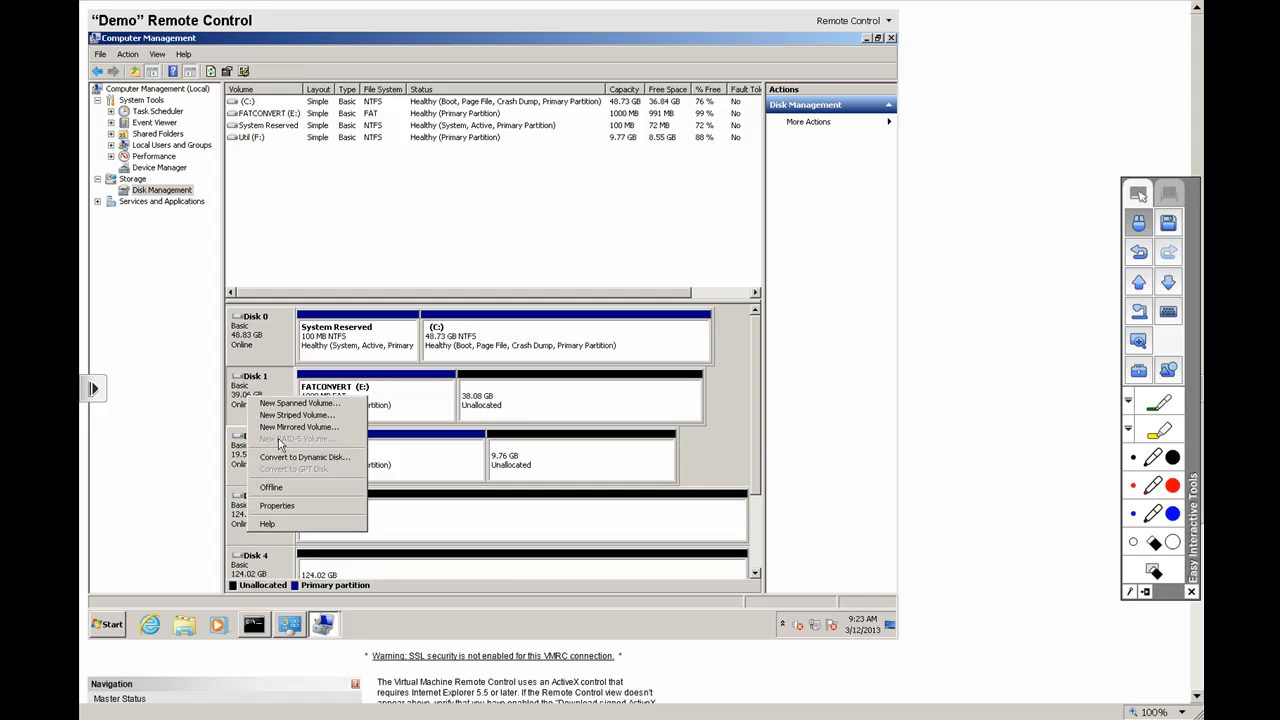
left_click(245, 390)
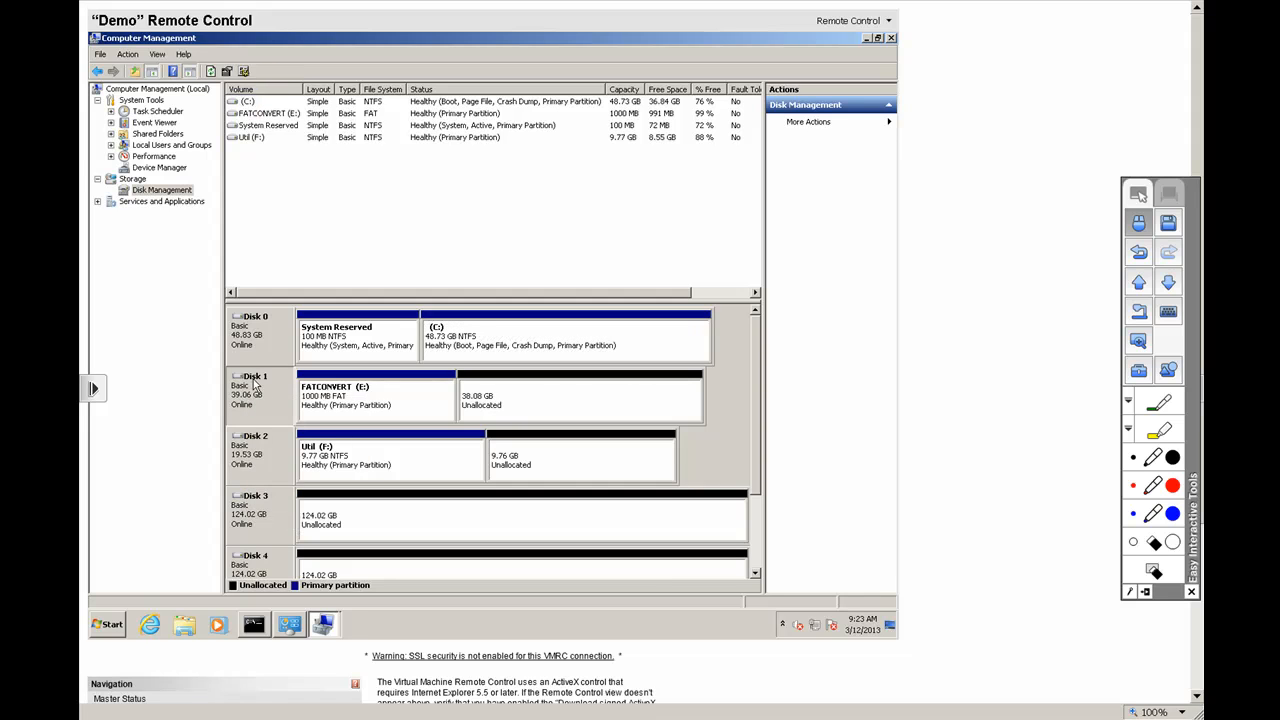
right_click(258, 392)
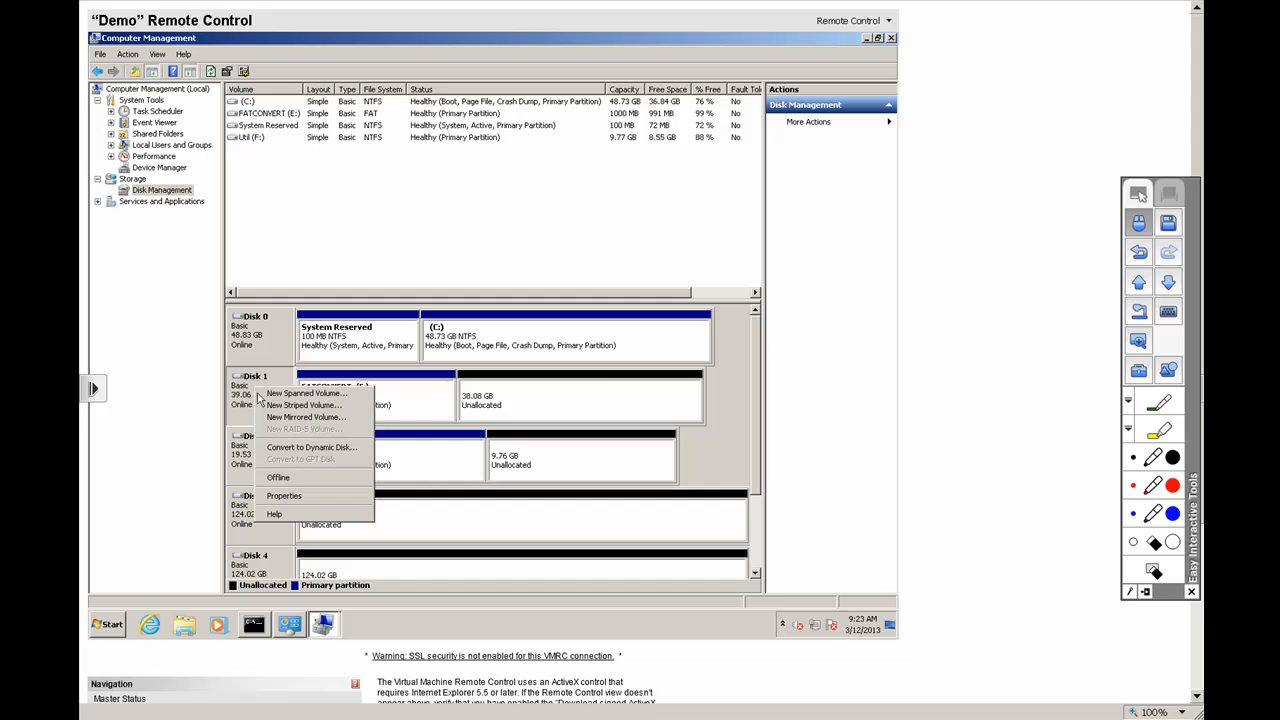
left_click(297, 451)
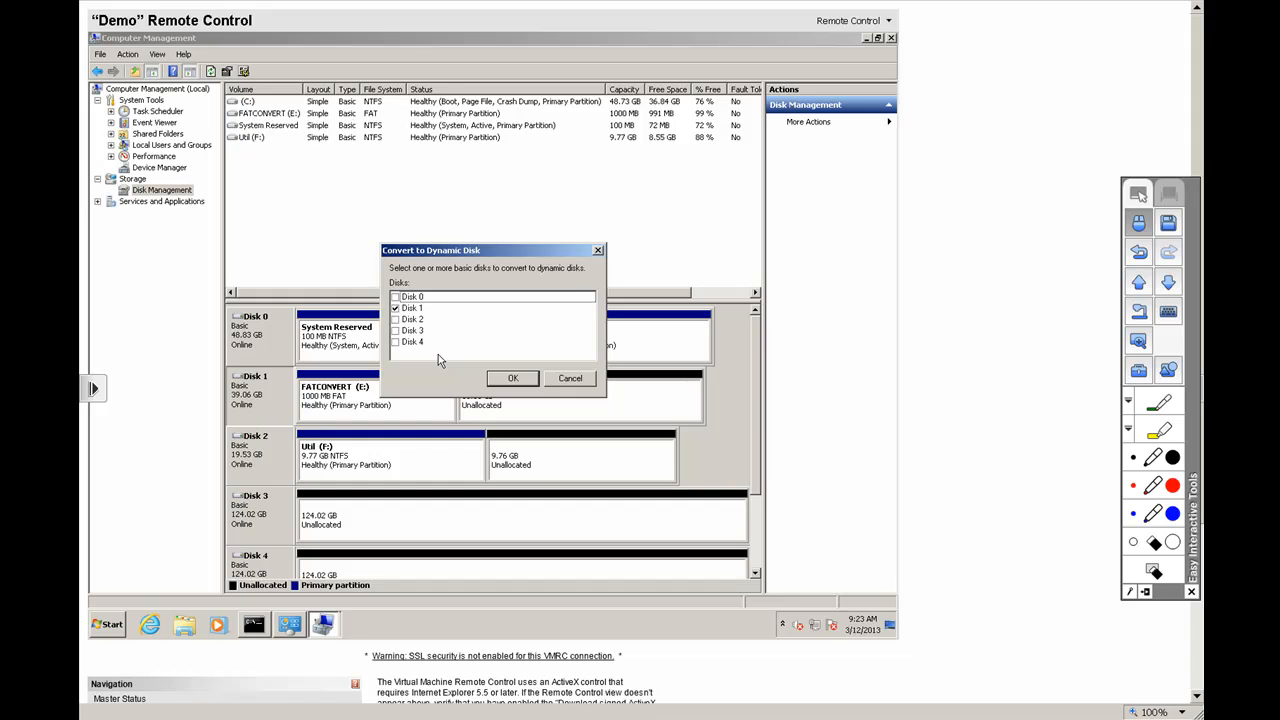
left_click(574, 382)
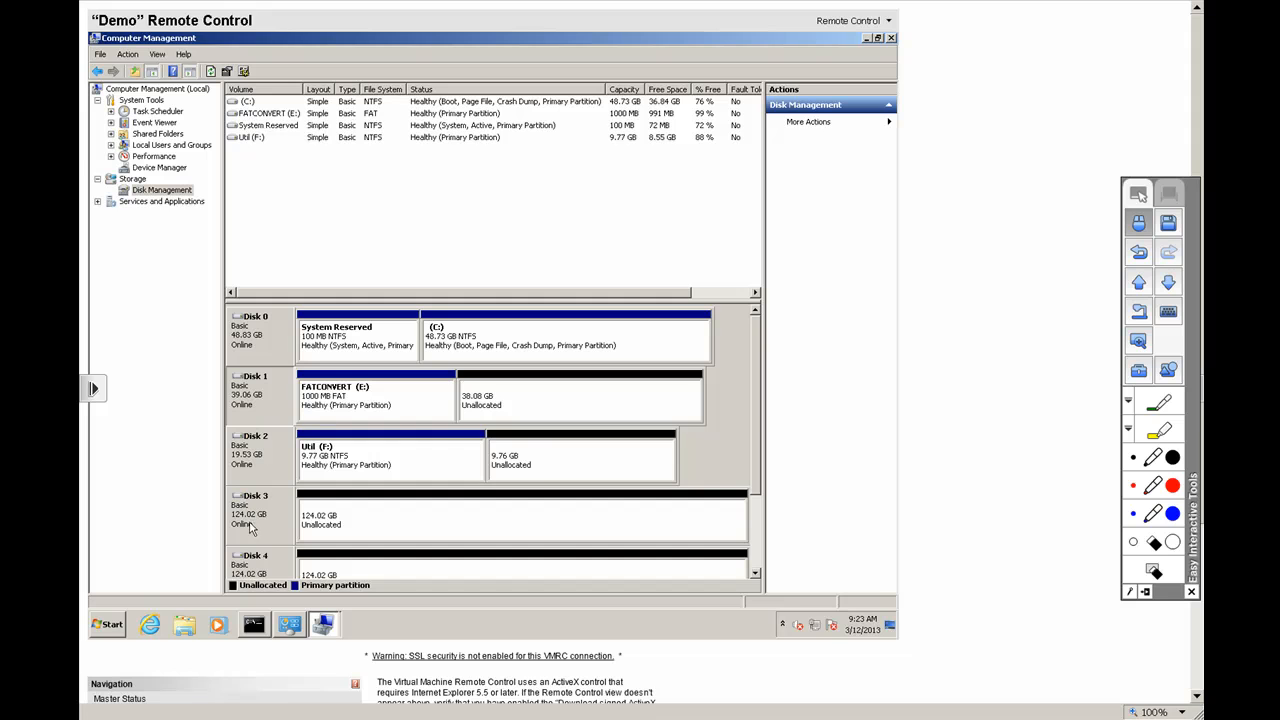
Create a 250 MB simple volume on Disk 3 with drive letter G, quick-formatted as NTFS and labelled Vol1
right_click(337, 527)
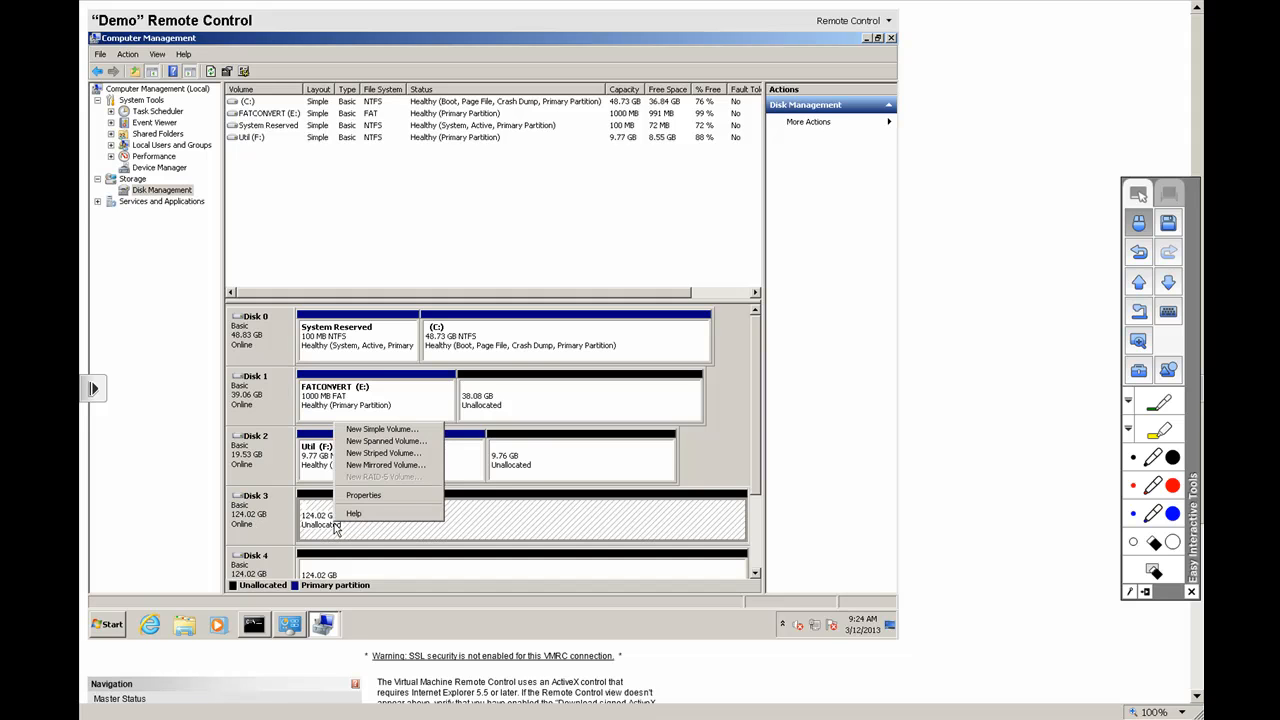
left_click(381, 429)
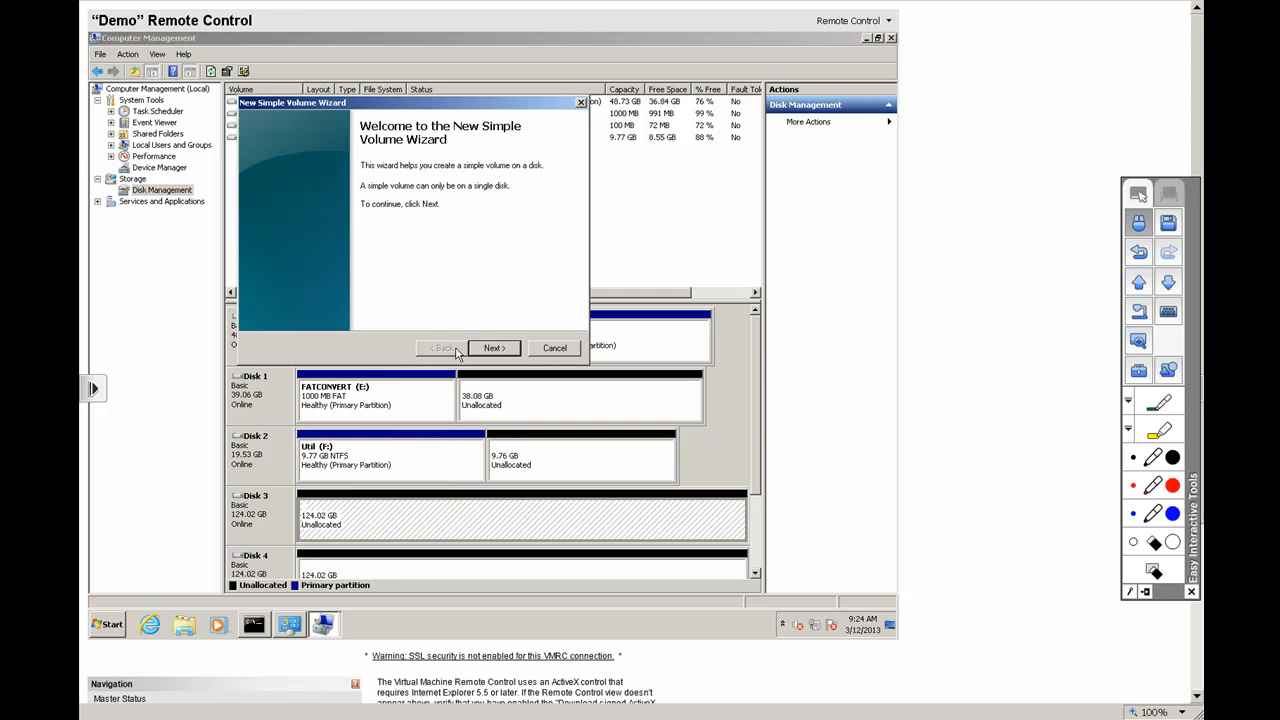
left_click(511, 348)
type("250")
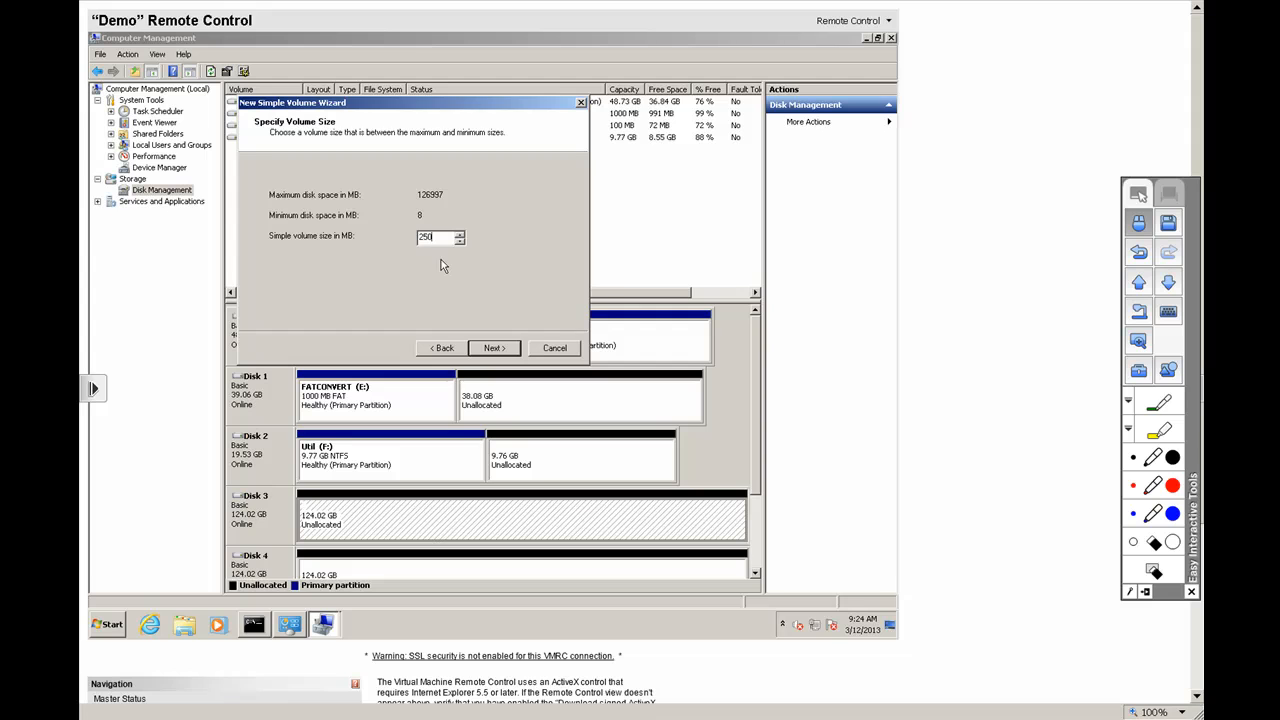
left_click(495, 349)
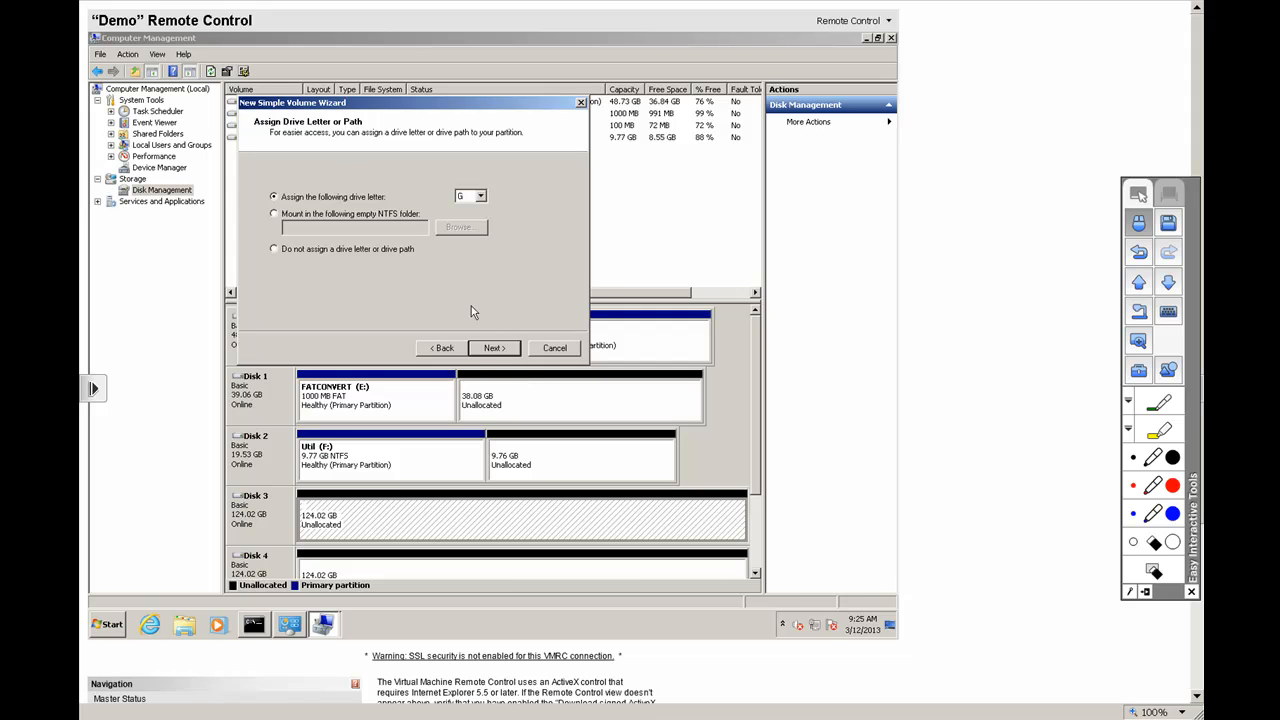
left_click(495, 348)
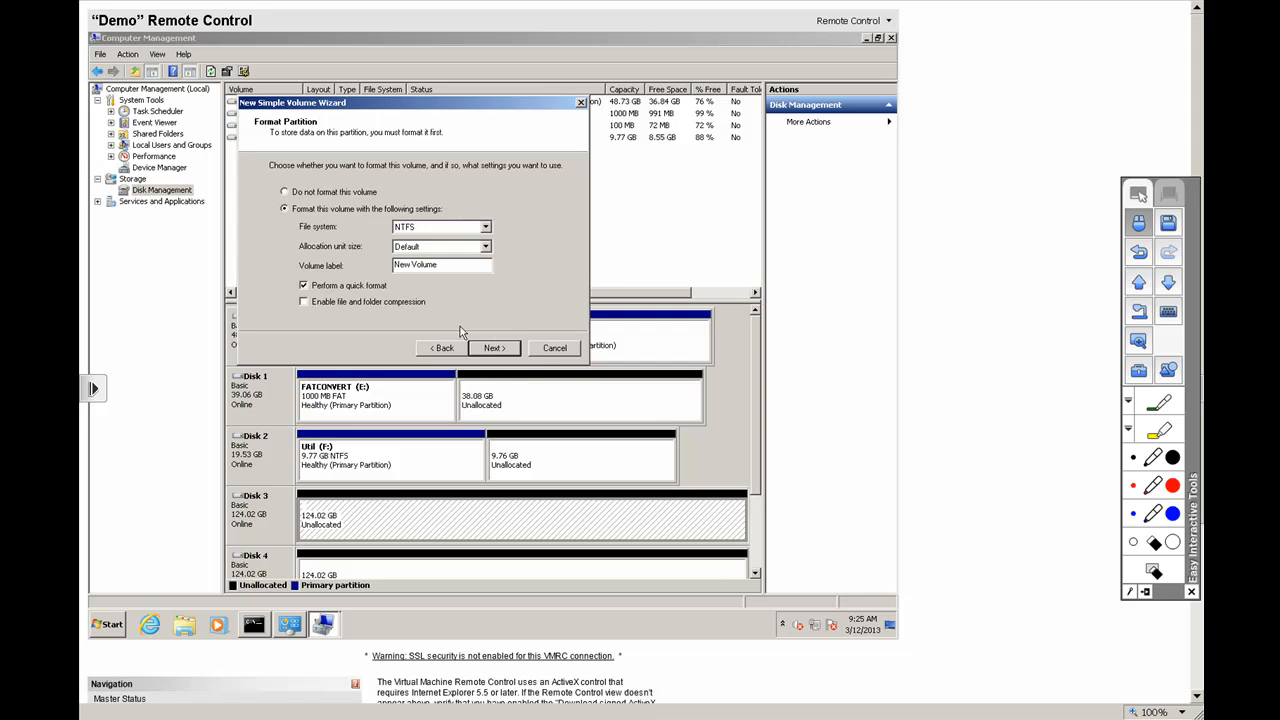
left_click_drag(440, 266, 371, 267)
type("Vol11")
key("BackSpace")
left_click(497, 350)
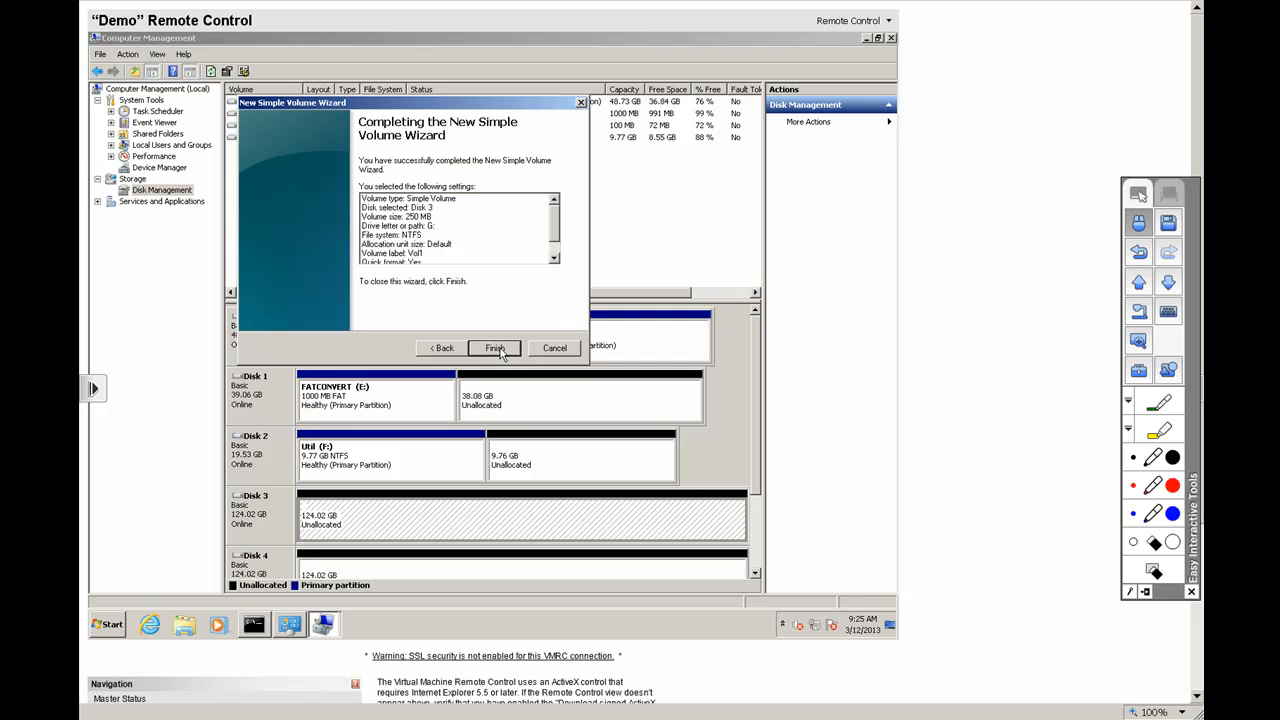
left_click(497, 349)
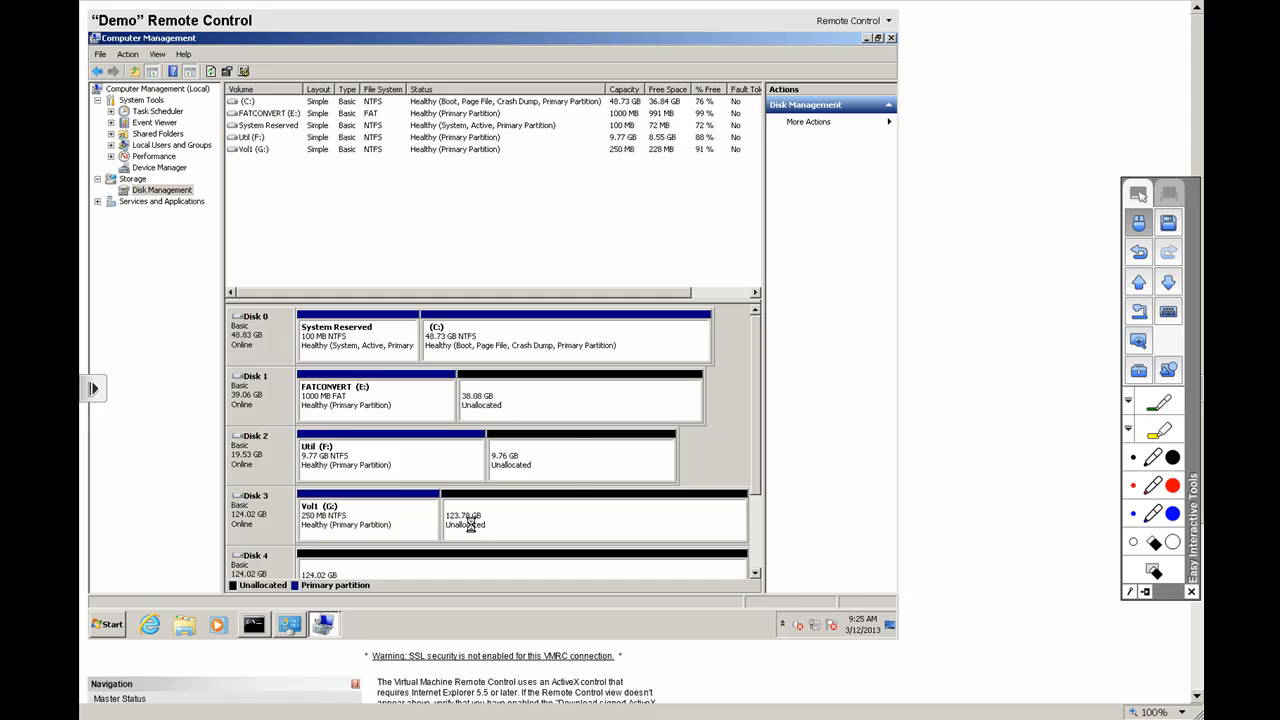
Create a 250 MB simple volume in Disk 3's unallocated space with drive letter H, formatted as NTFS and labelled Vol2
right_click(477, 526)
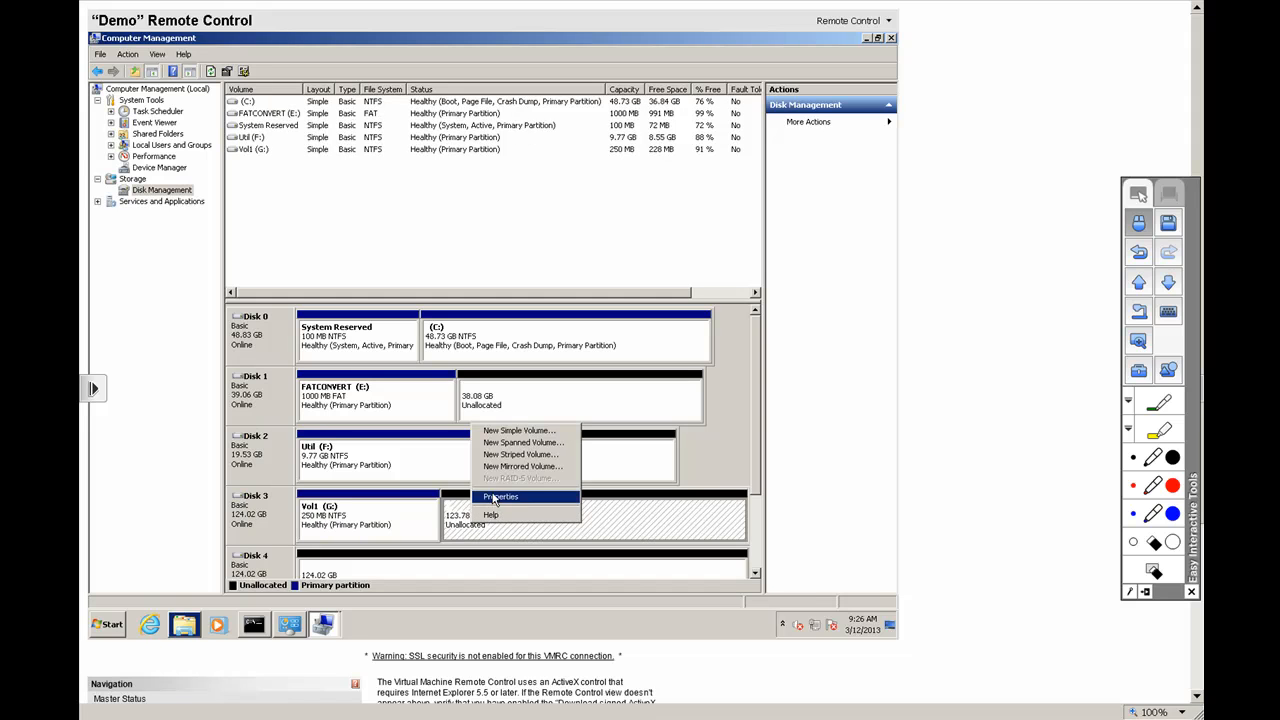
left_click(502, 432)
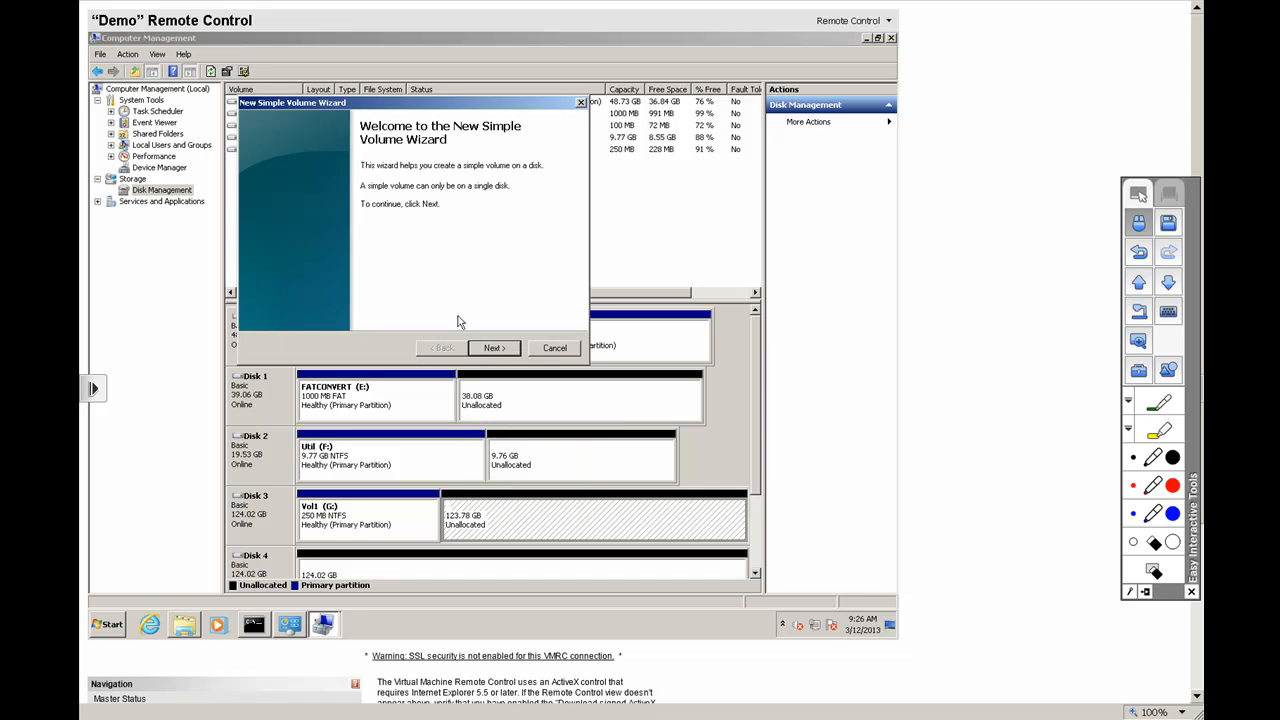
left_click(491, 349)
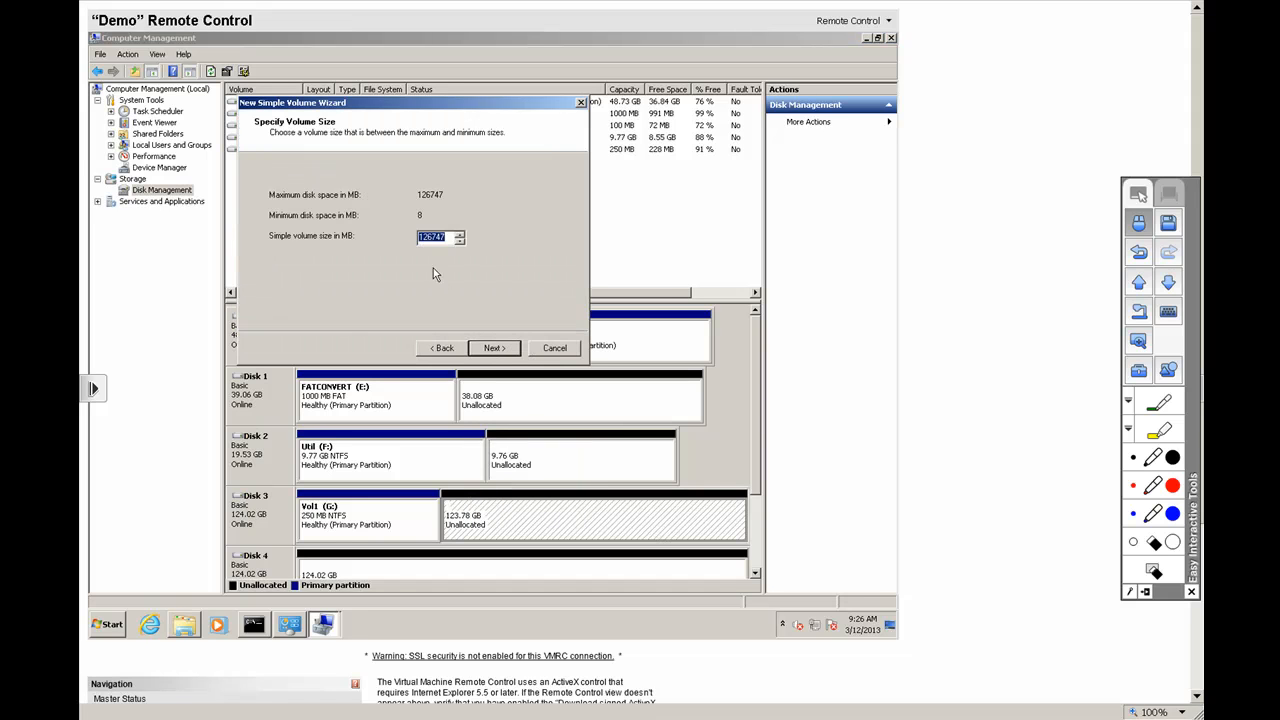
type("250")
left_click(493, 350)
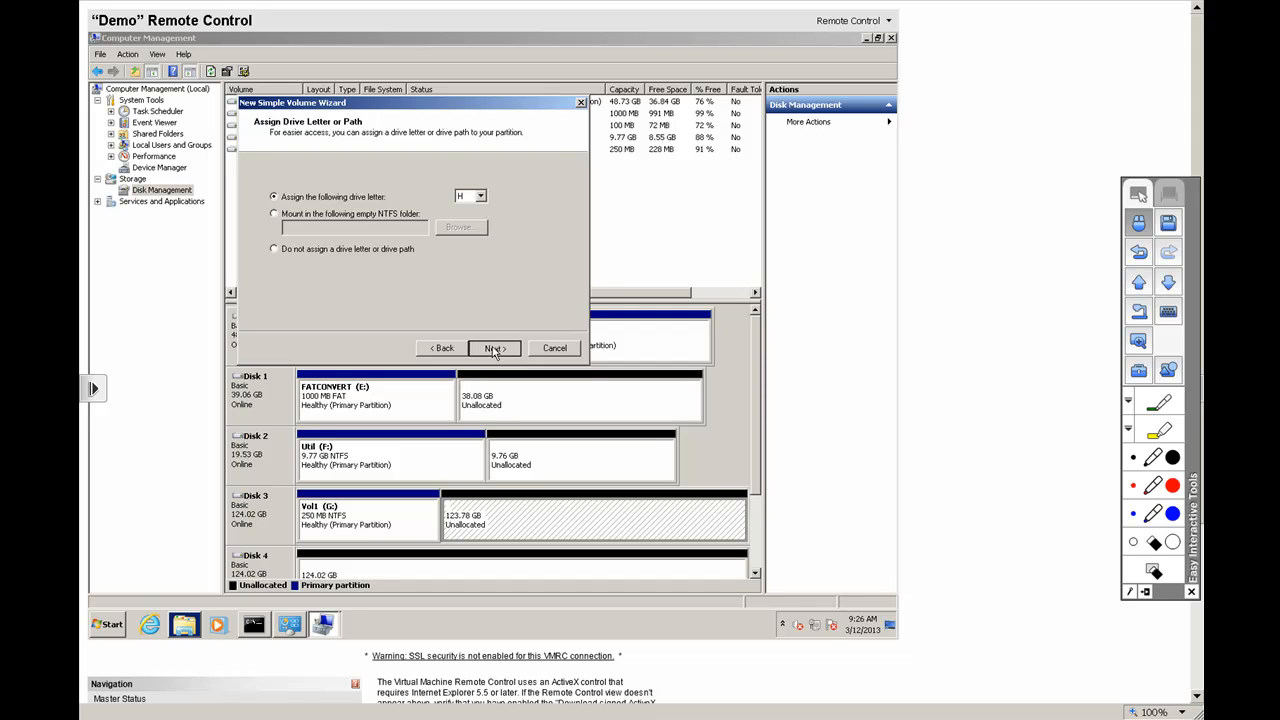
left_click(493, 349)
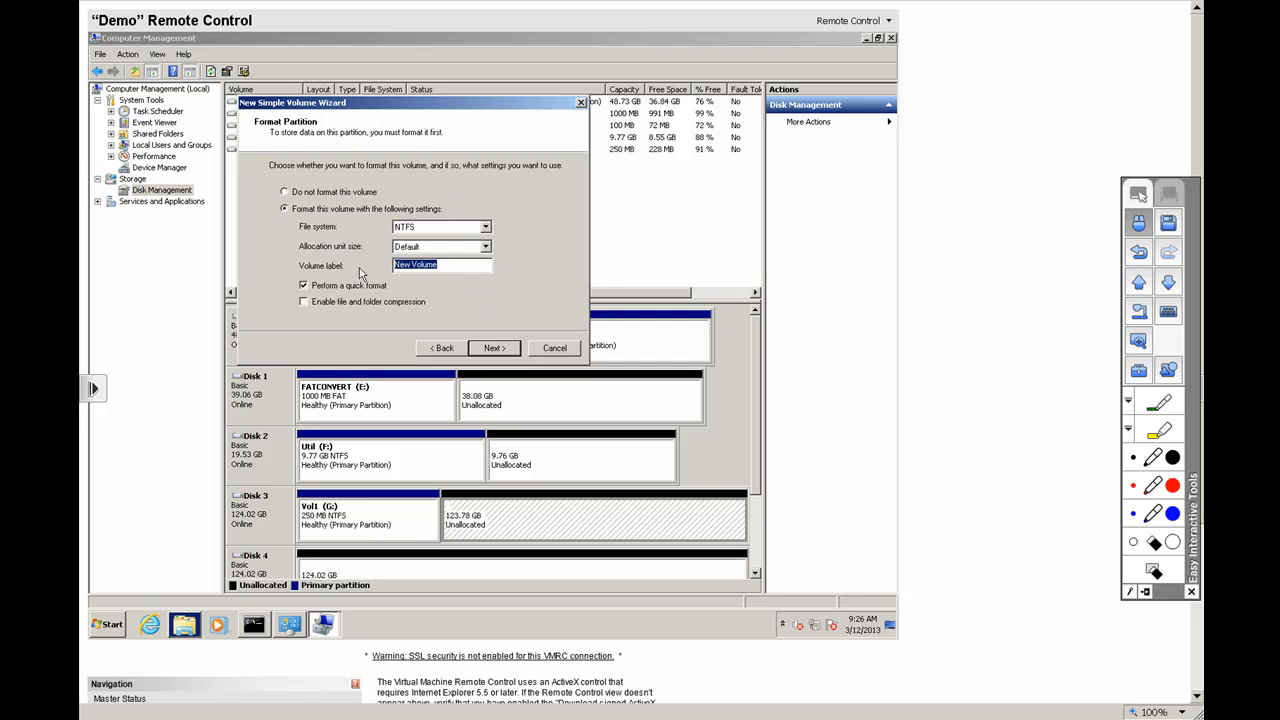
type("Vol2")
left_click(482, 350)
left_click(482, 350)
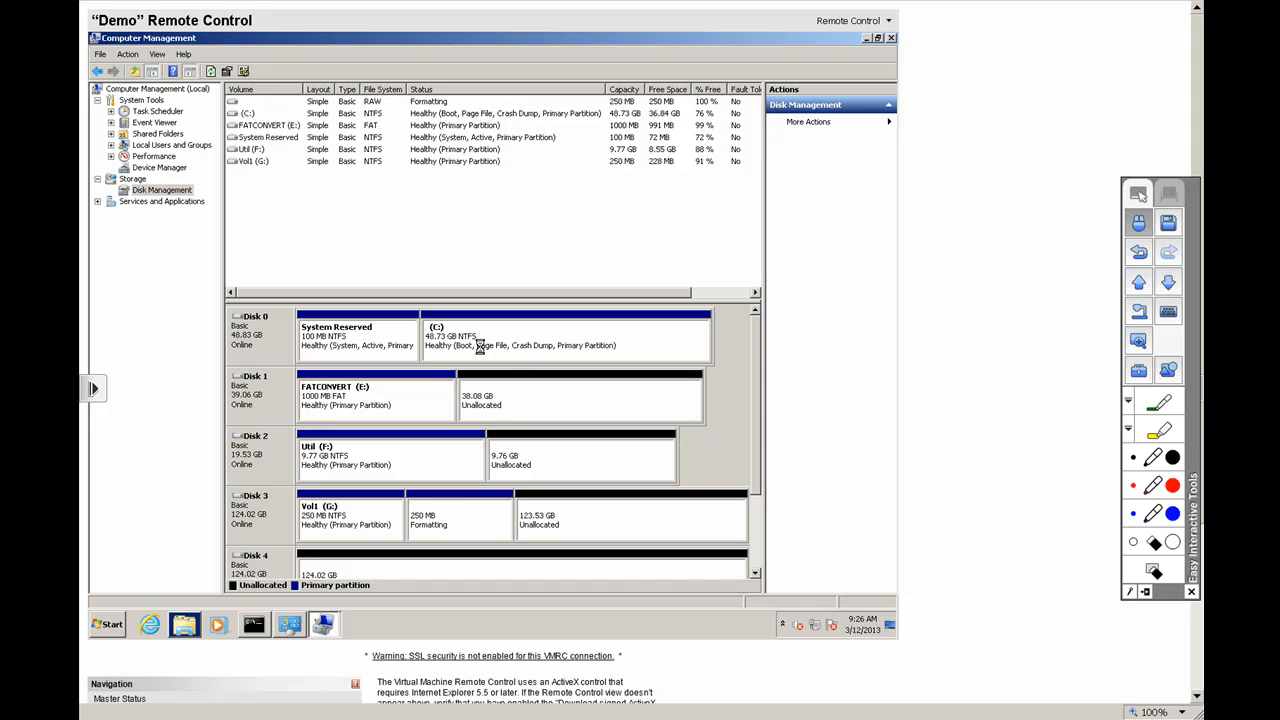
Create a 250 MB simple volume in Disk 3's unallocated space with drive letter I, formatted as NTFS and labelled Vol3
right_click(548, 525)
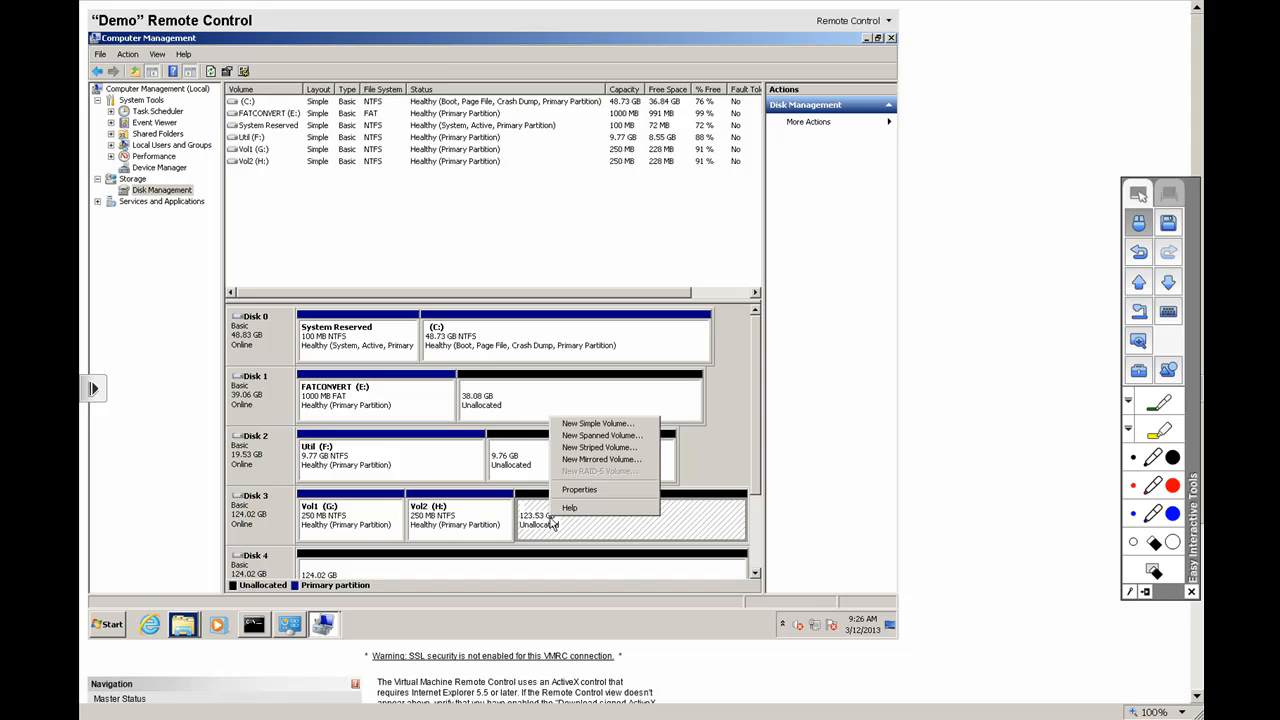
left_click(582, 424)
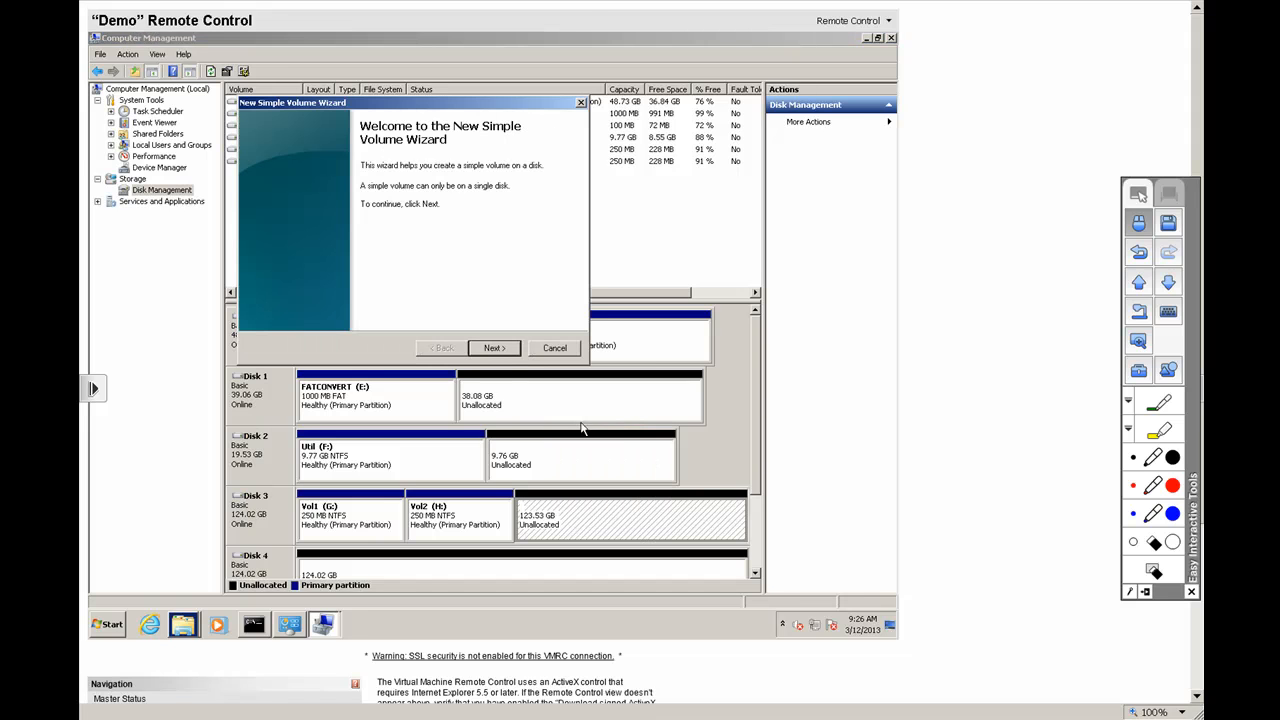
left_click(495, 348)
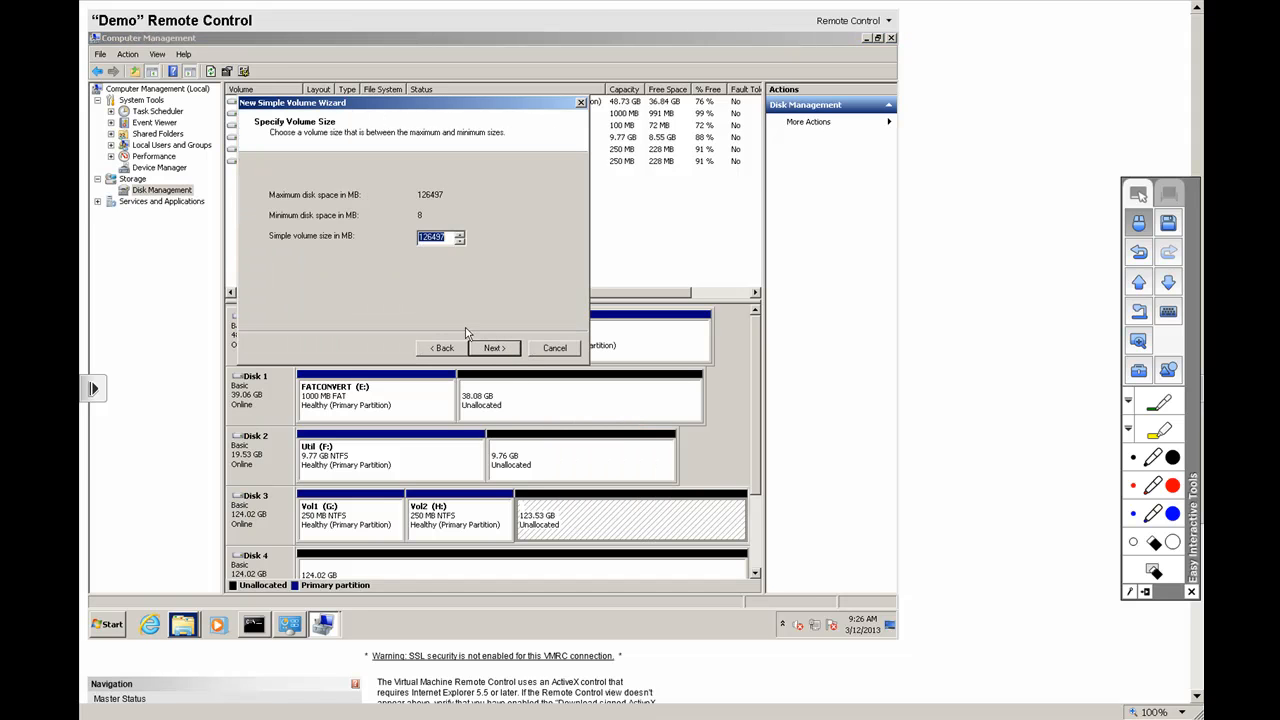
left_click(490, 350)
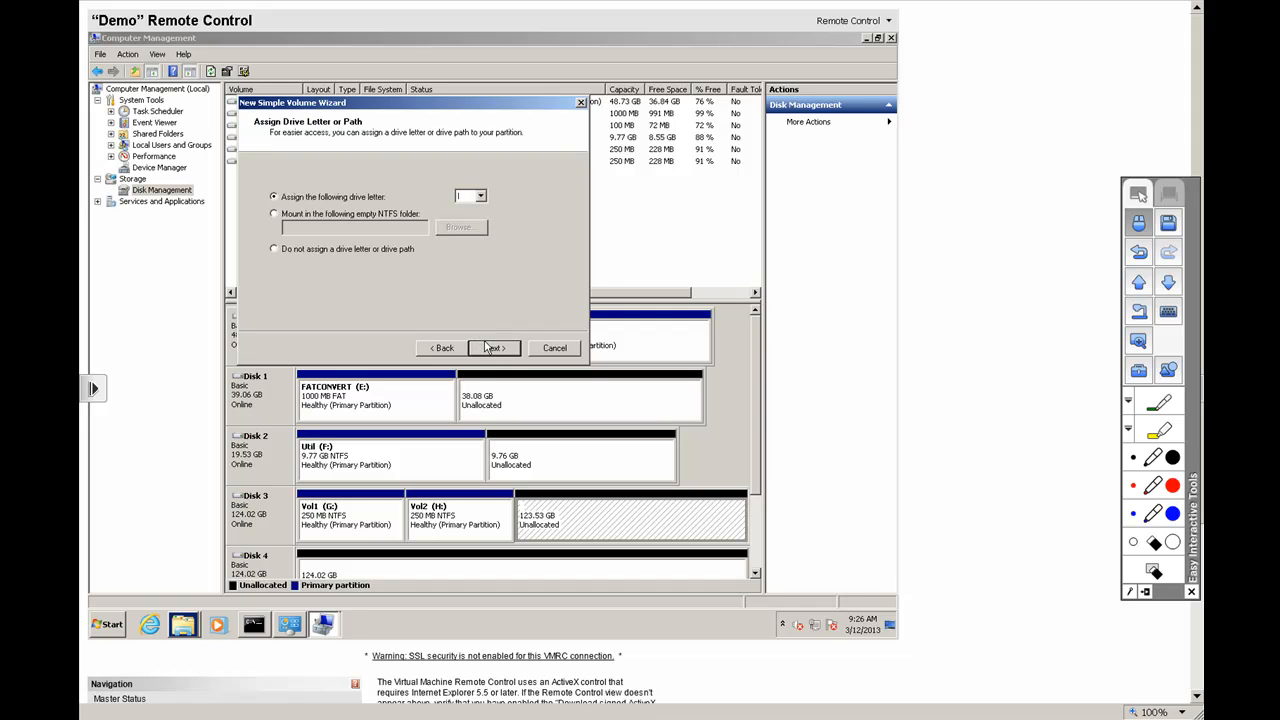
left_click(491, 350)
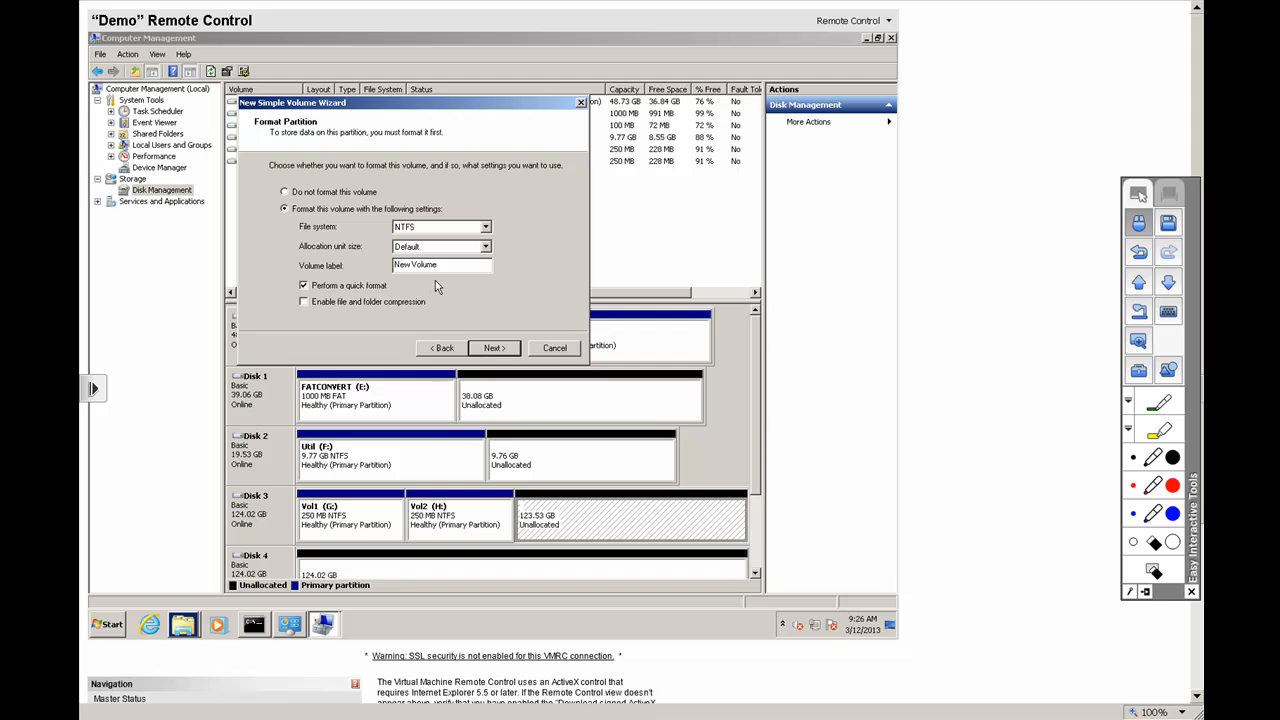
left_click_drag(445, 264, 368, 265)
type("Vol3")
left_click(494, 348)
left_click(498, 349)
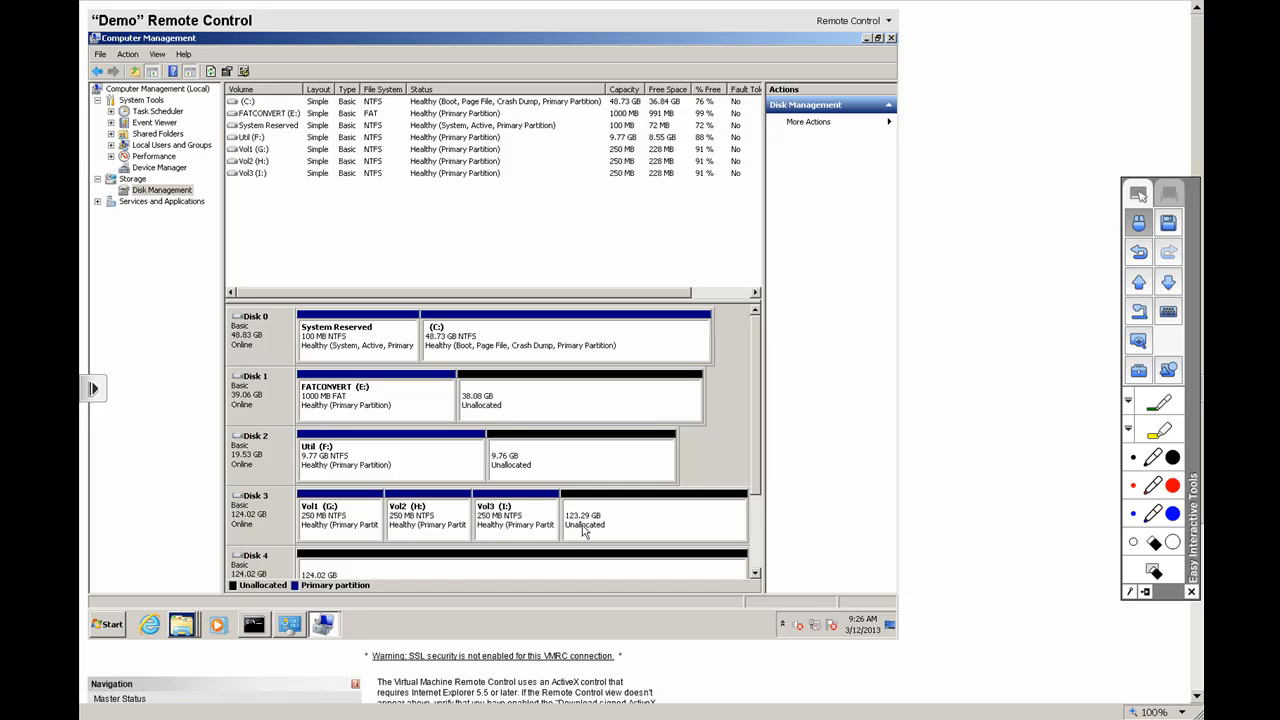
Create a 250 MB simple volume in Disk 3's unallocated space with drive letter J, formatted as NTFS and labelled Vol4
right_click(582, 525)
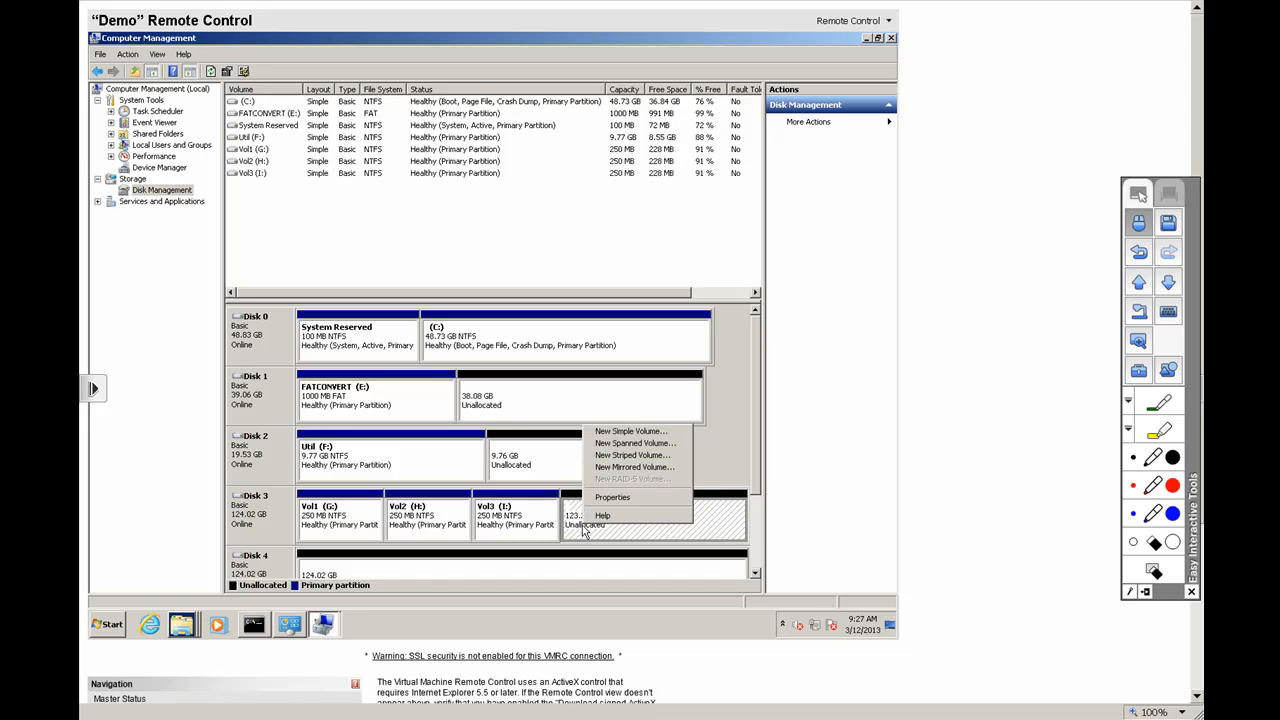
left_click(617, 433)
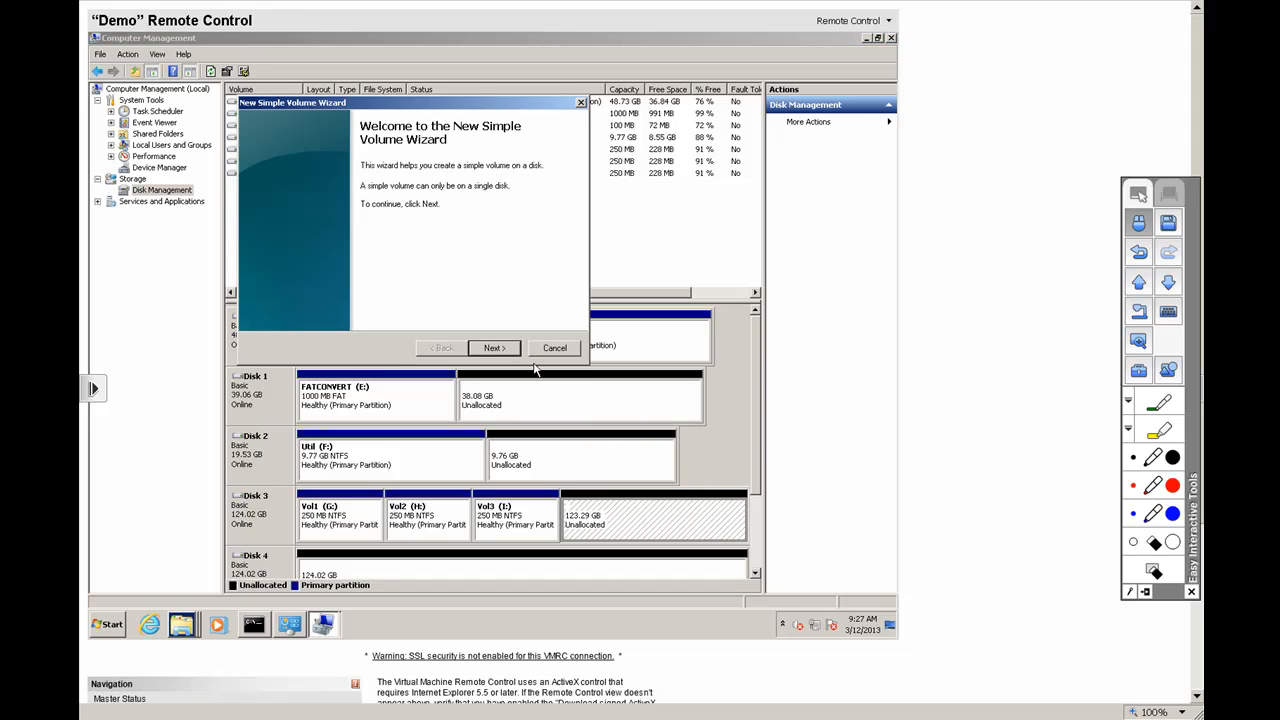
left_click(503, 349)
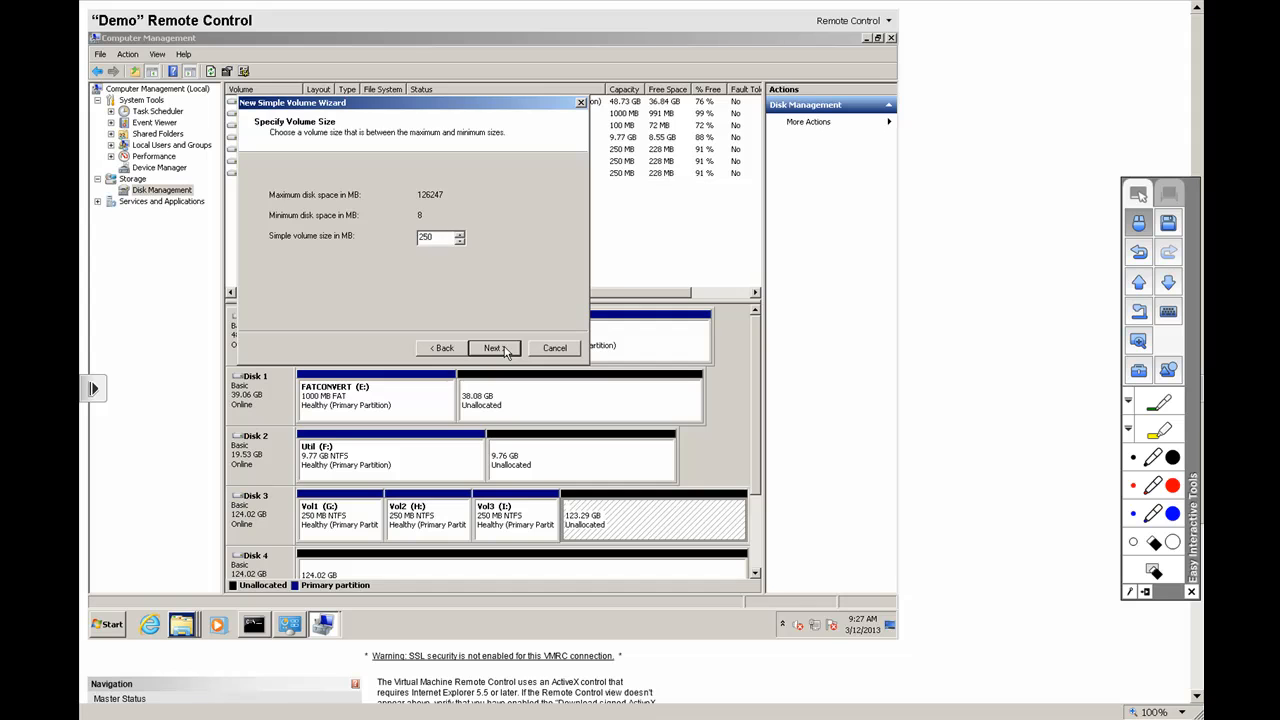
left_click(505, 349)
left_click(496, 348)
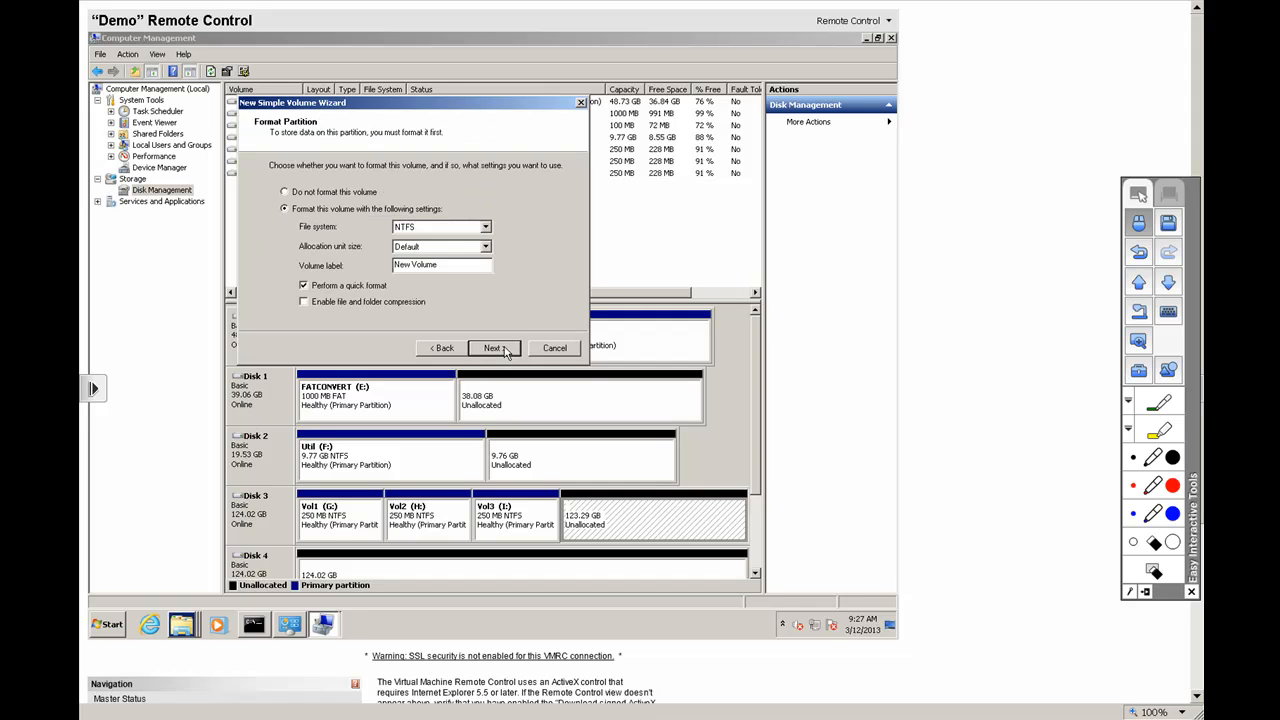
left_click_drag(445, 265, 363, 268)
type("Vol4")
left_click(487, 349)
left_click(493, 348)
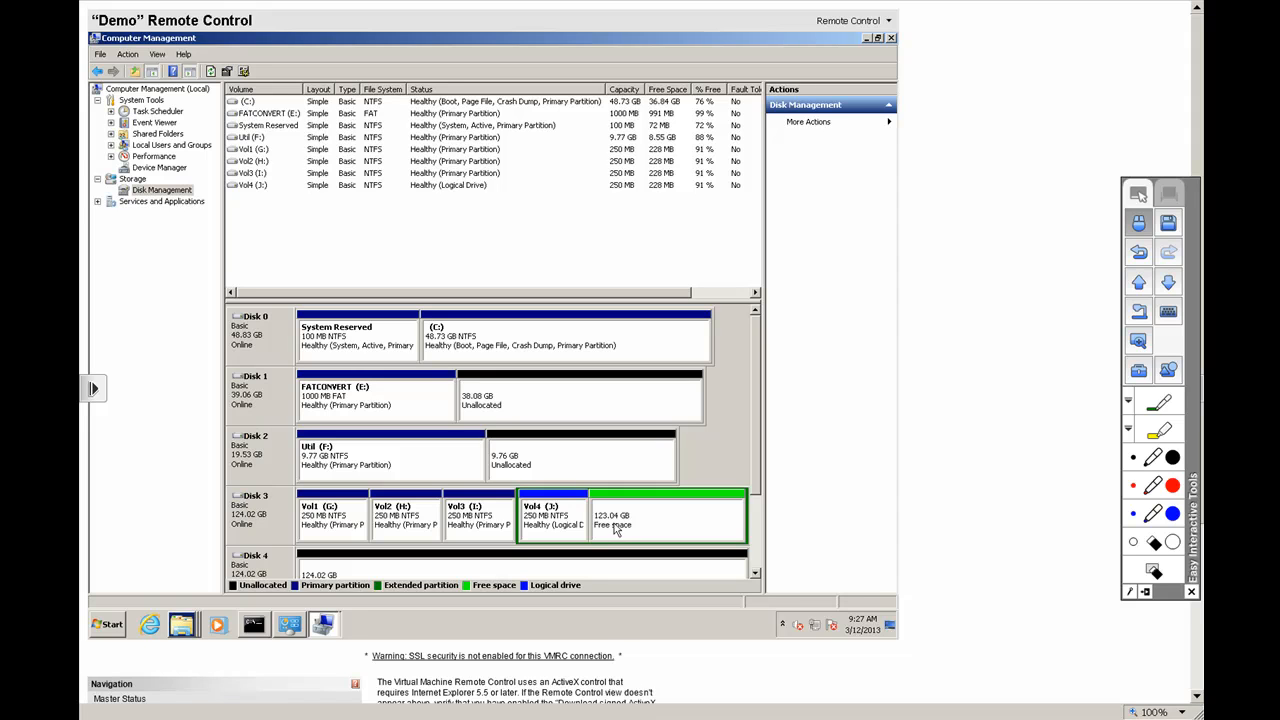
right_click(624, 516)
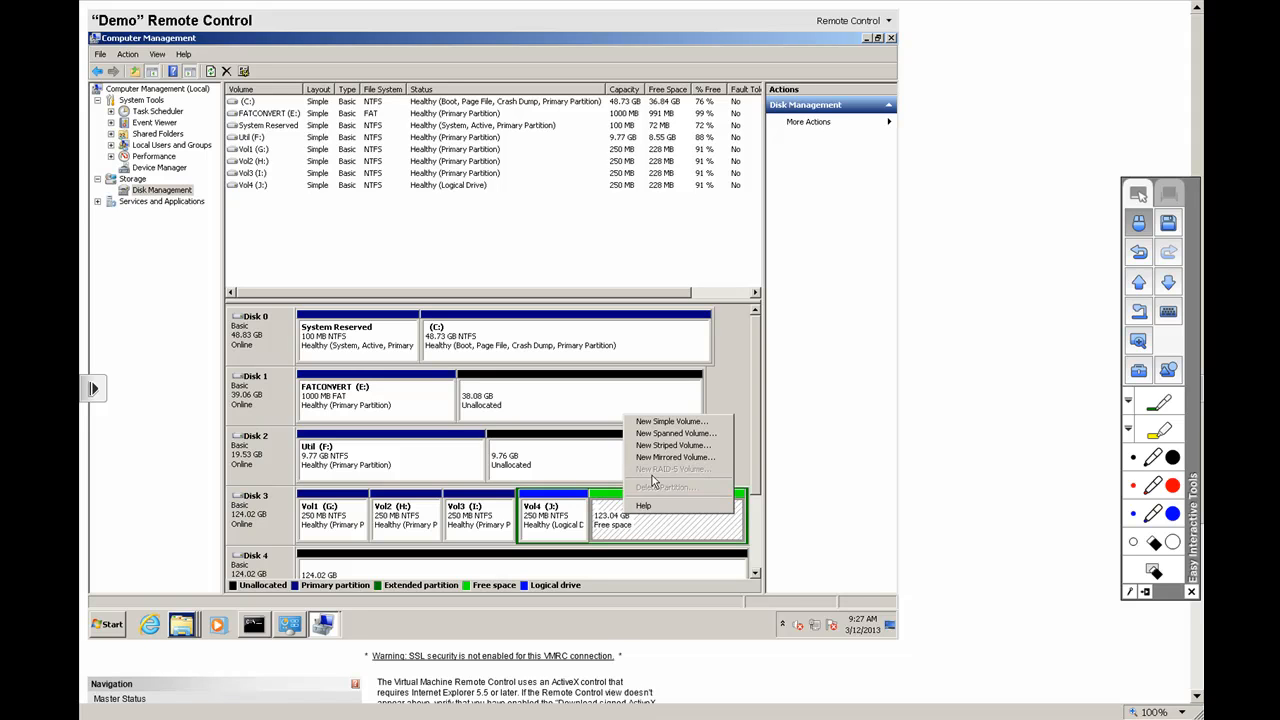
left_click(658, 428)
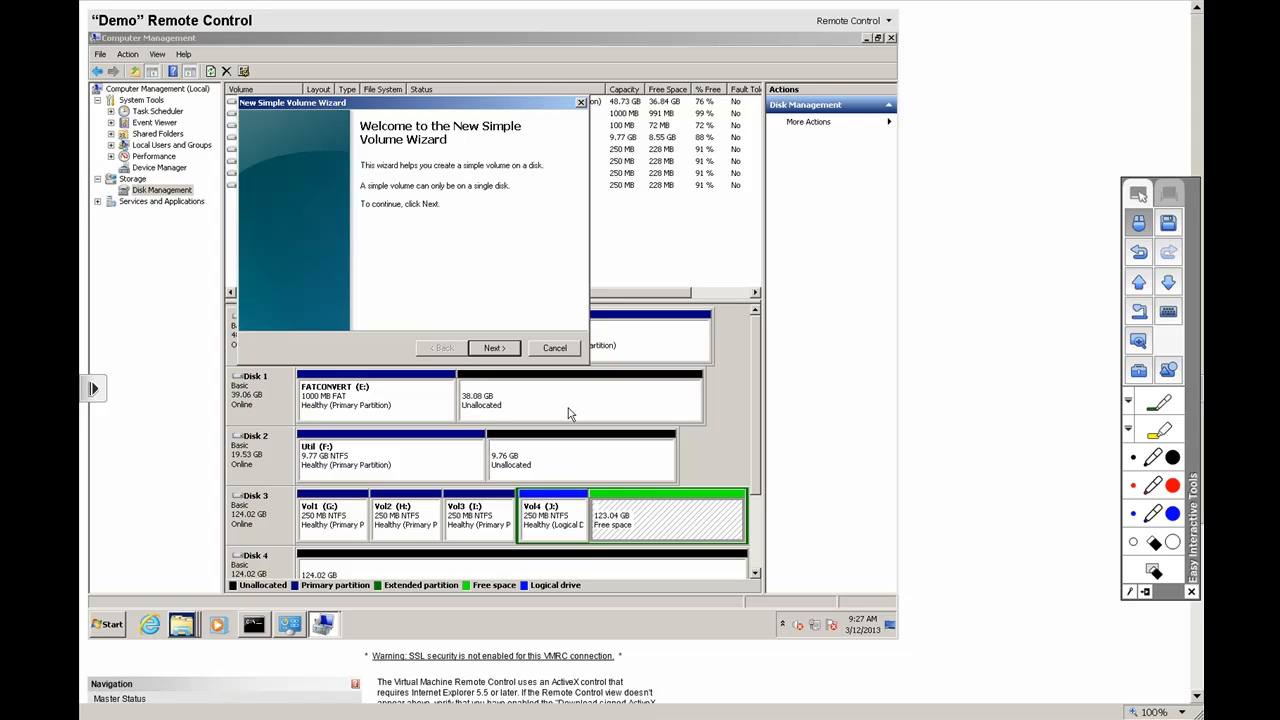
left_click(555, 348)
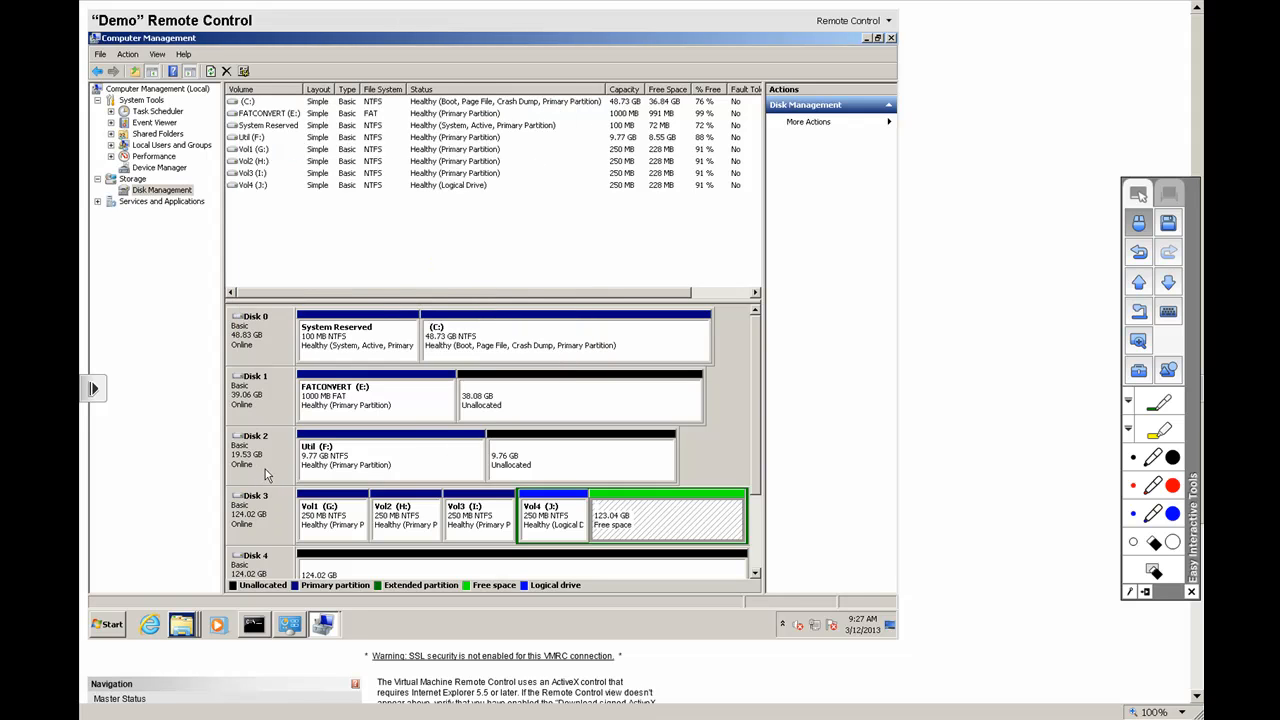
Review the Add Mirror options for the C: volume with Disk 4 as the location, without adding the mirror
left_click(265, 563)
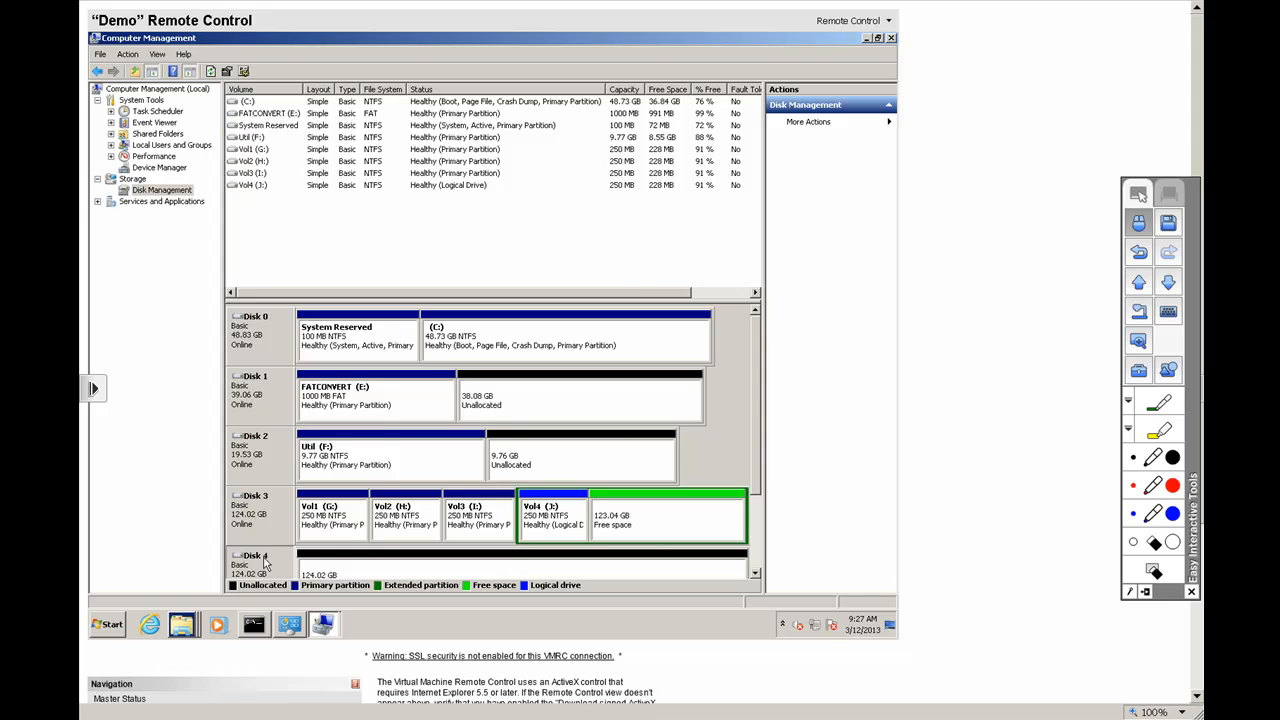
right_click(265, 563)
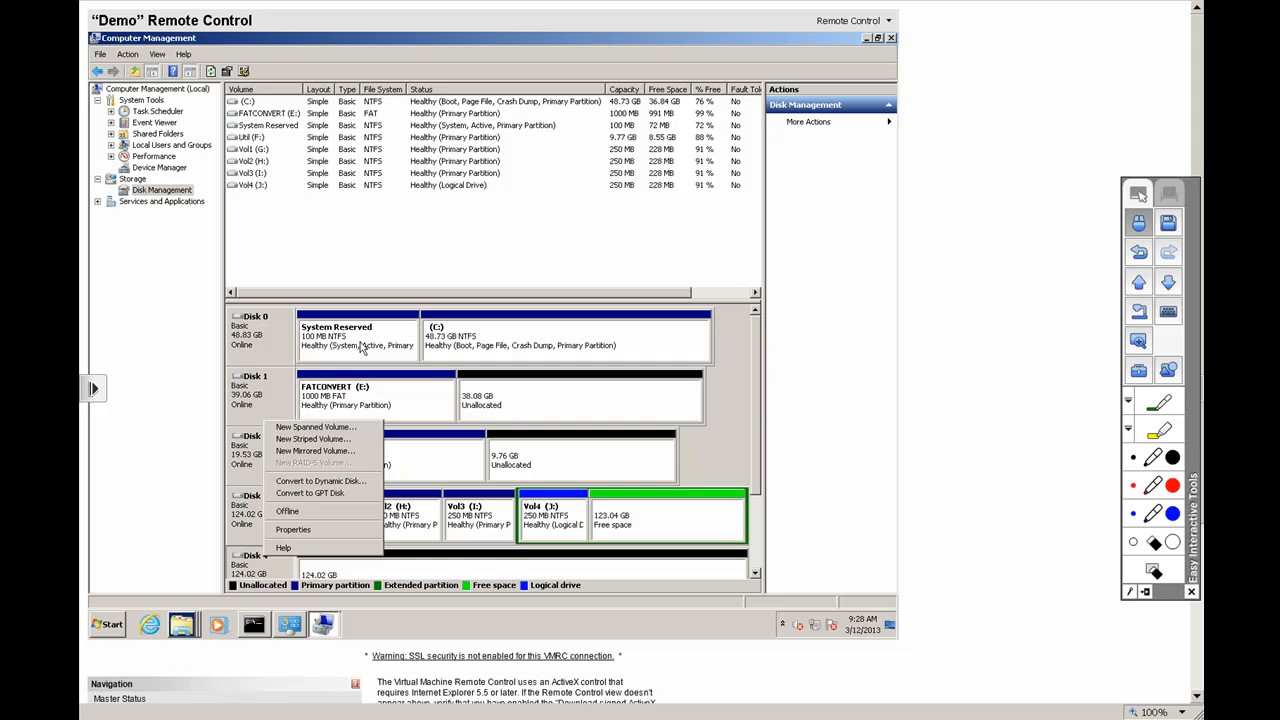
left_click(448, 348)
right_click(448, 348)
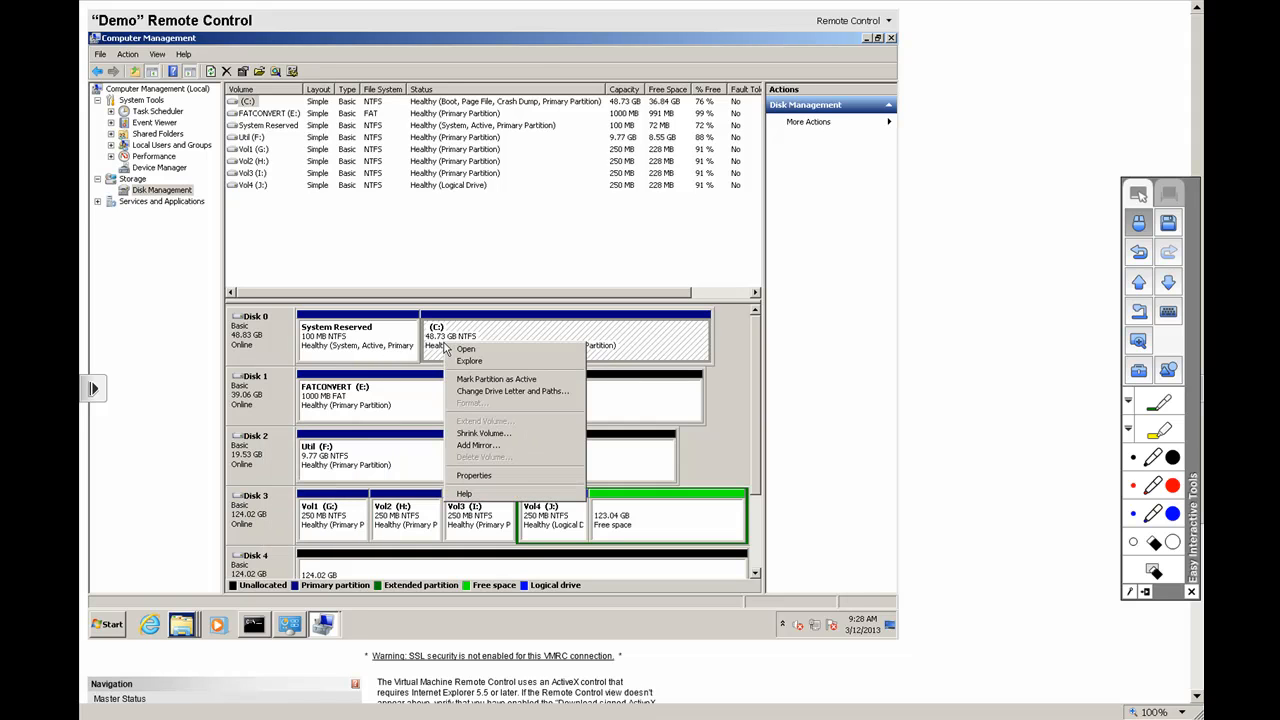
left_click(478, 447)
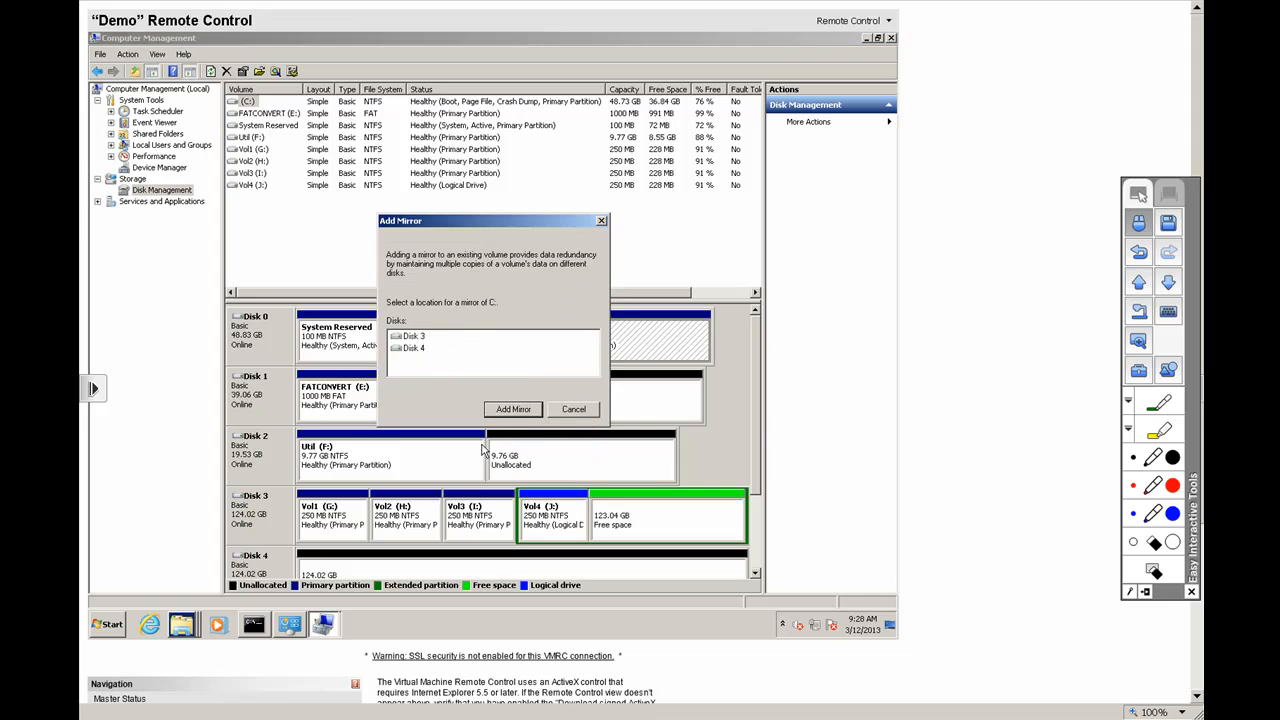
left_click(424, 349)
left_click(570, 412)
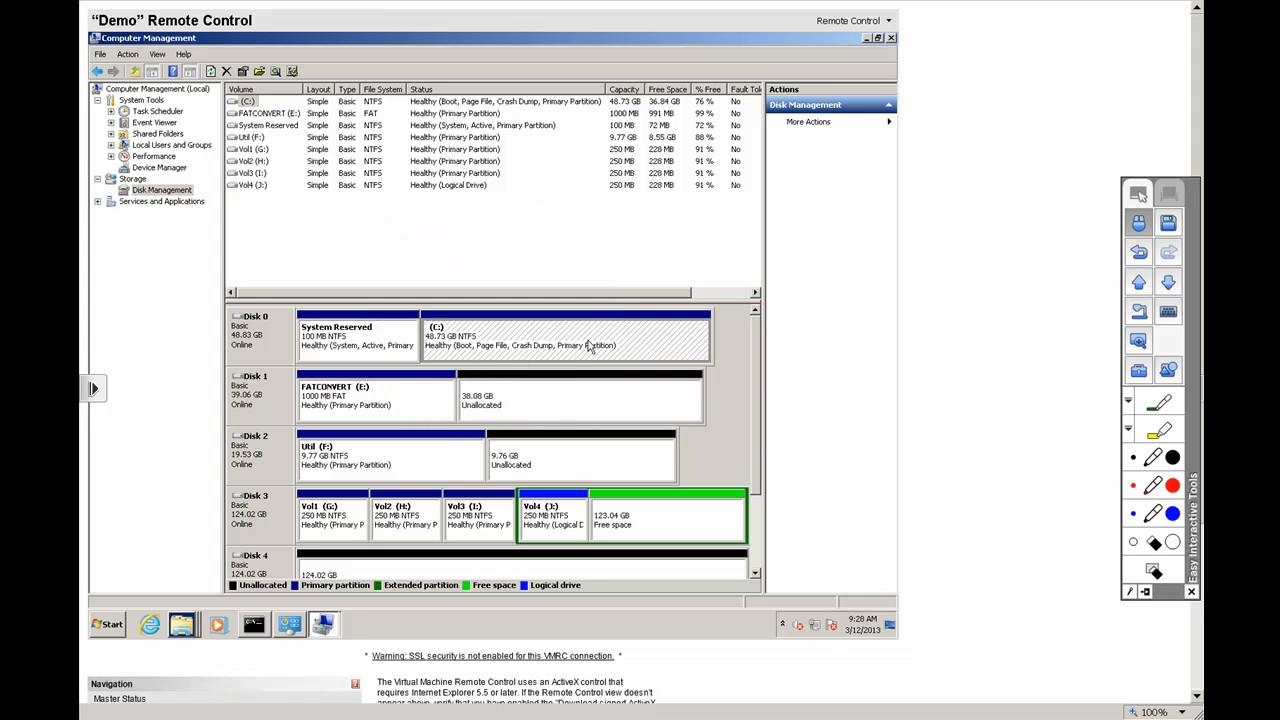
Check how much space the C: volume can be shrunk by, without shrinking it
right_click(600, 344)
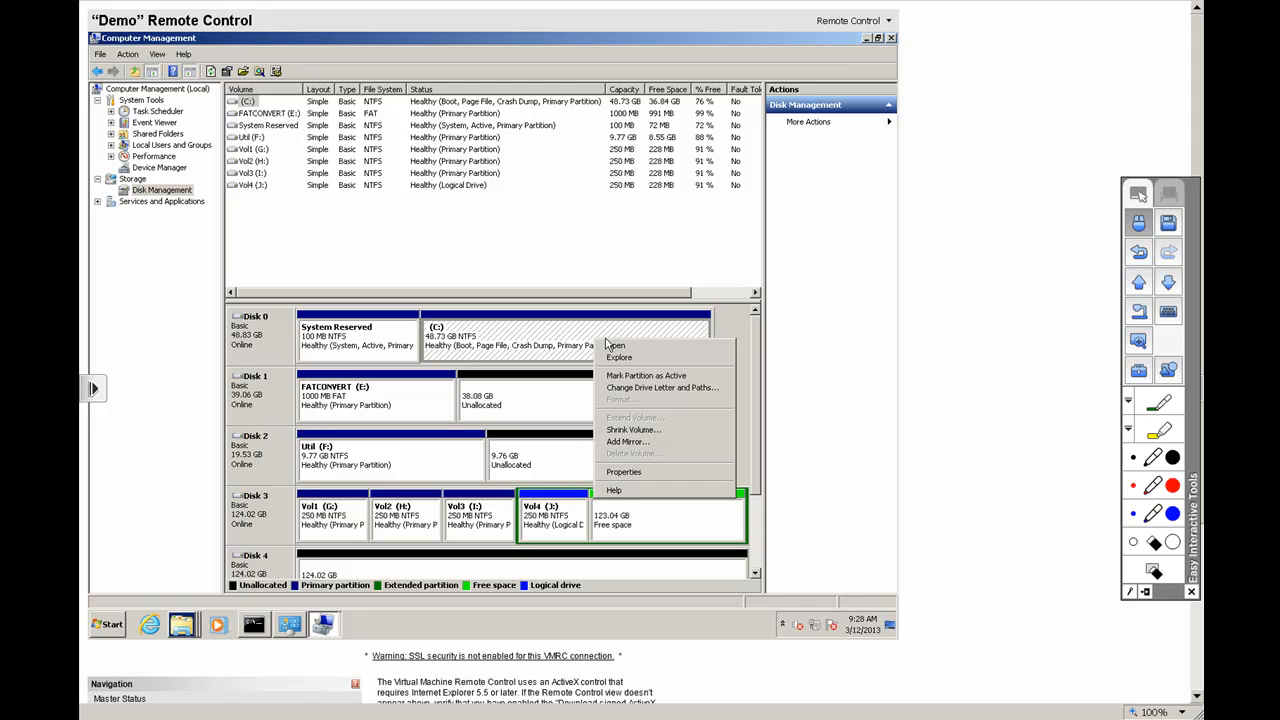
left_click(623, 432)
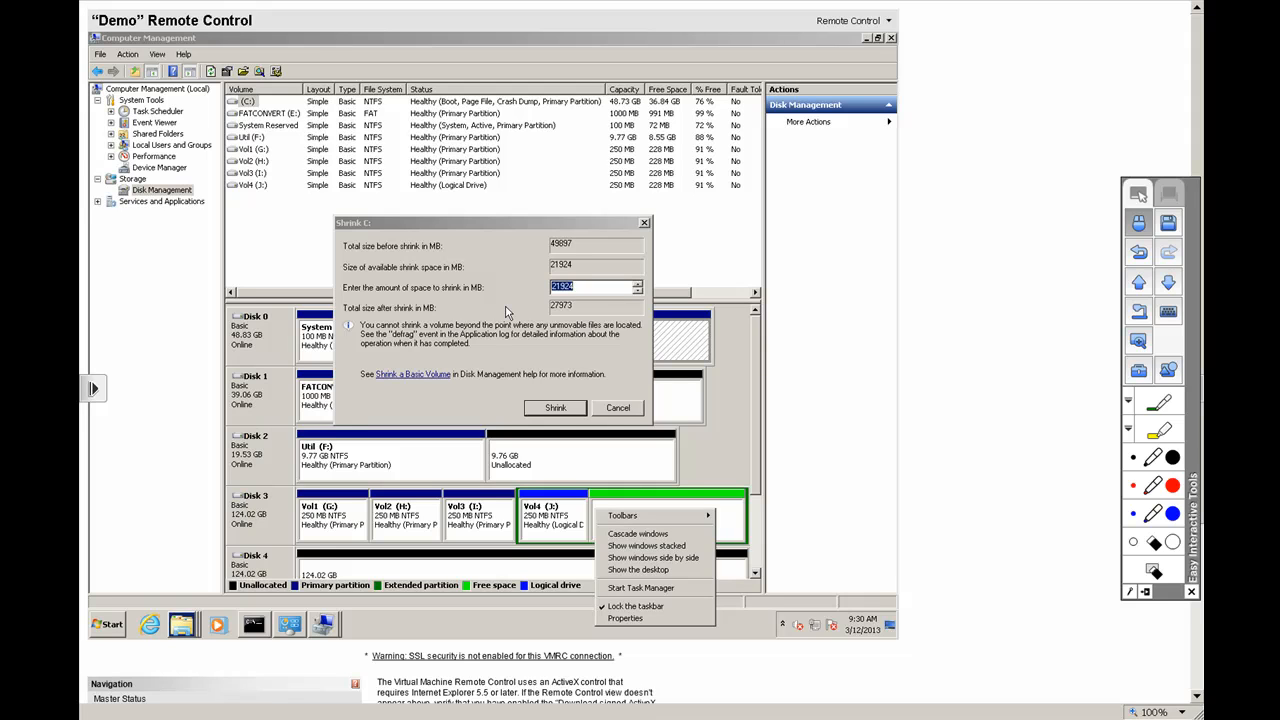
left_click(612, 412)
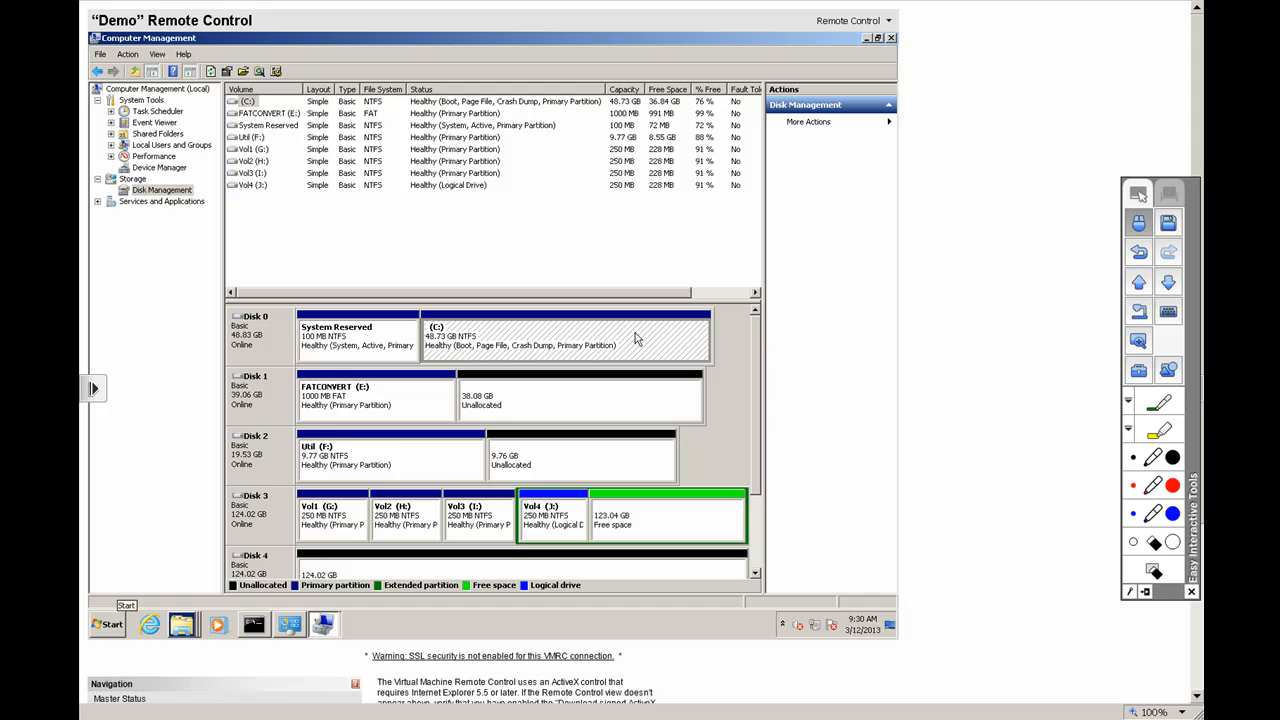
Minimize Disk Management, close the AutoPlay, second Computer Management and Administrative Tools windows, and bring up the DiskPart prompt
left_click(865, 40)
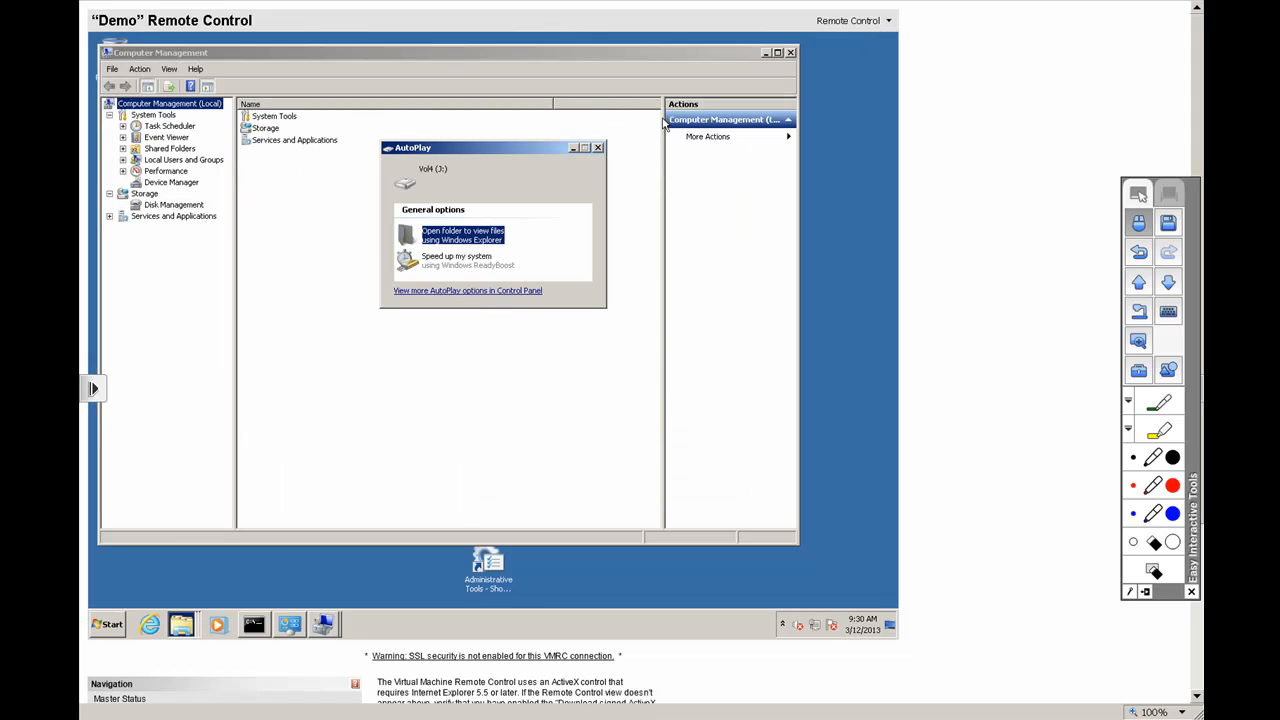
left_click(598, 148)
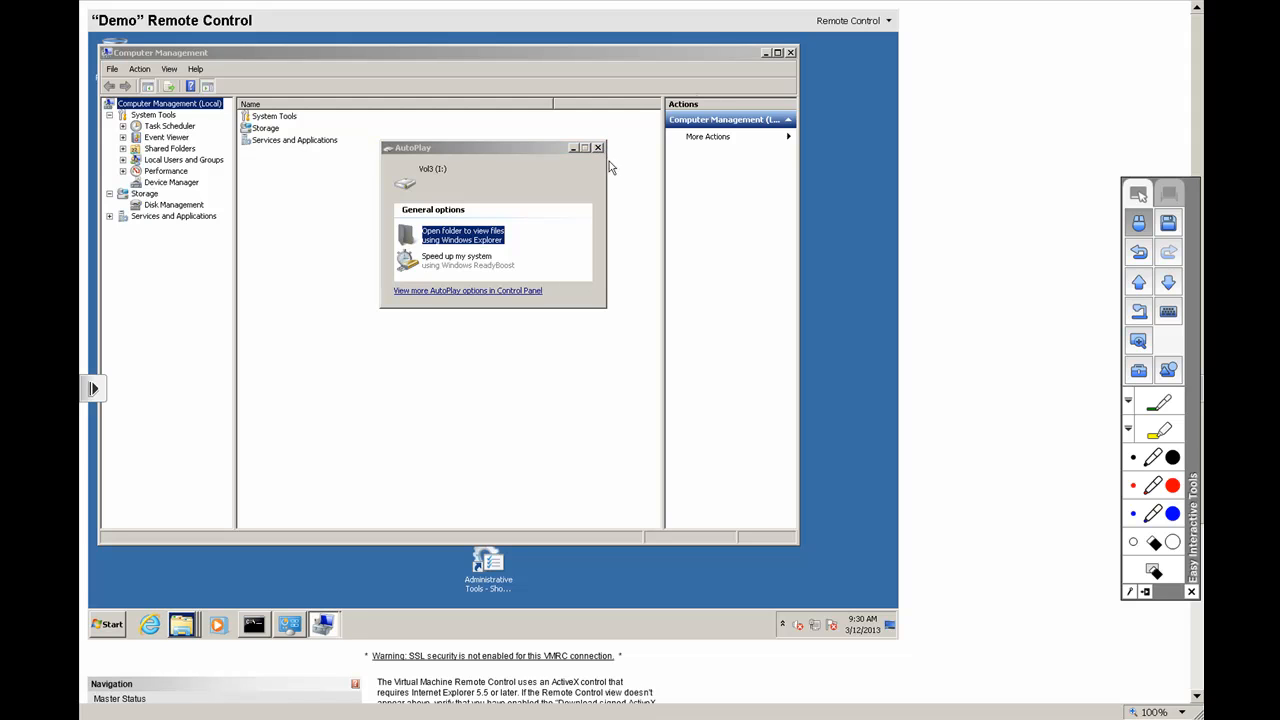
left_click(599, 149)
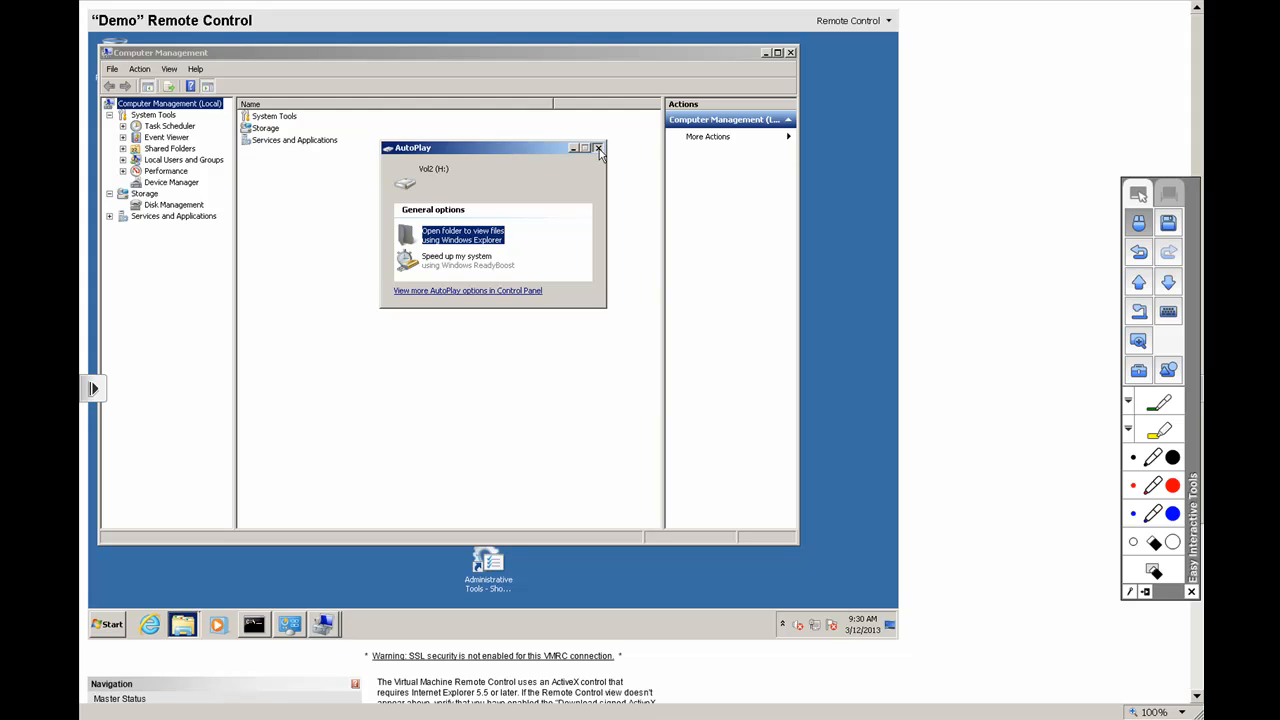
left_click(599, 149)
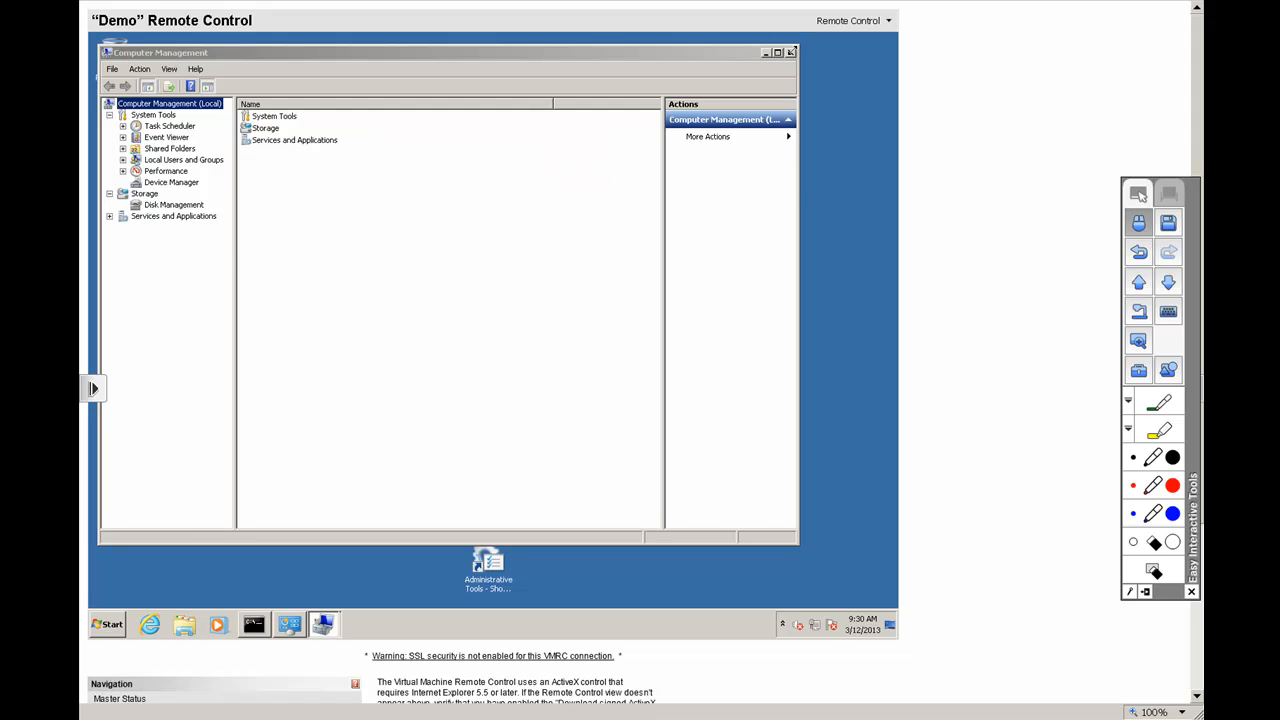
left_click(790, 52)
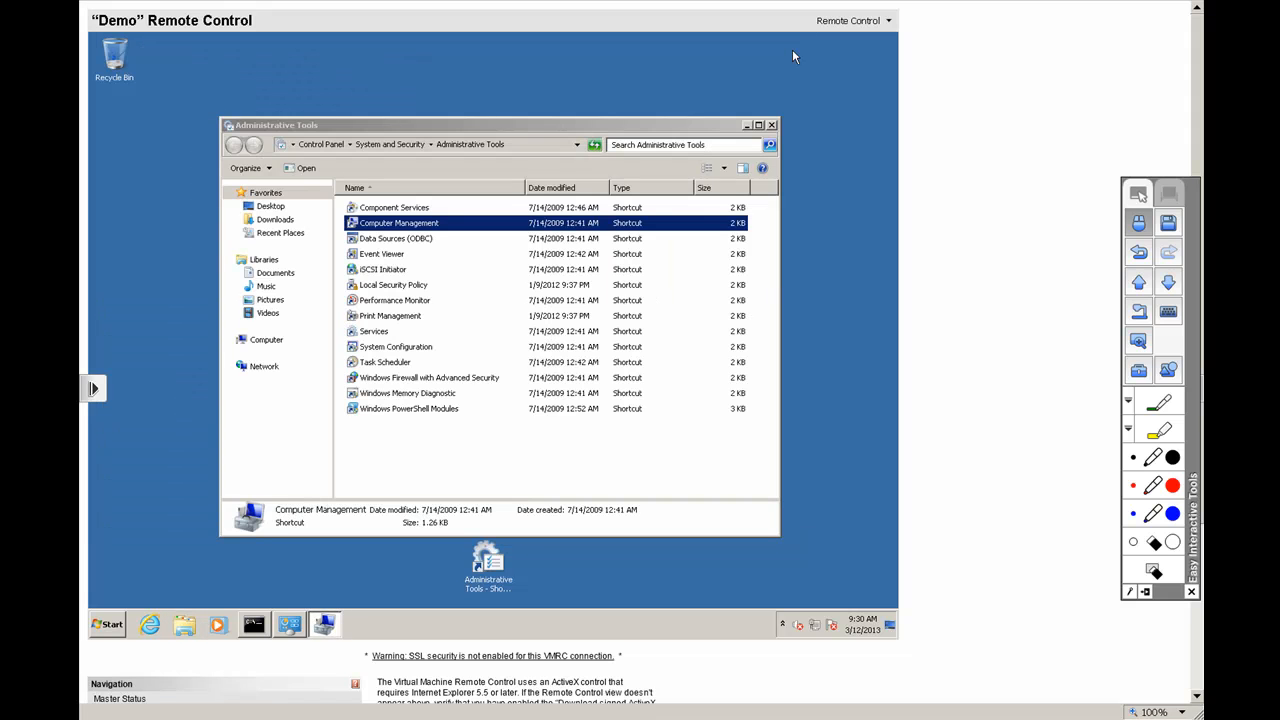
left_click(258, 632)
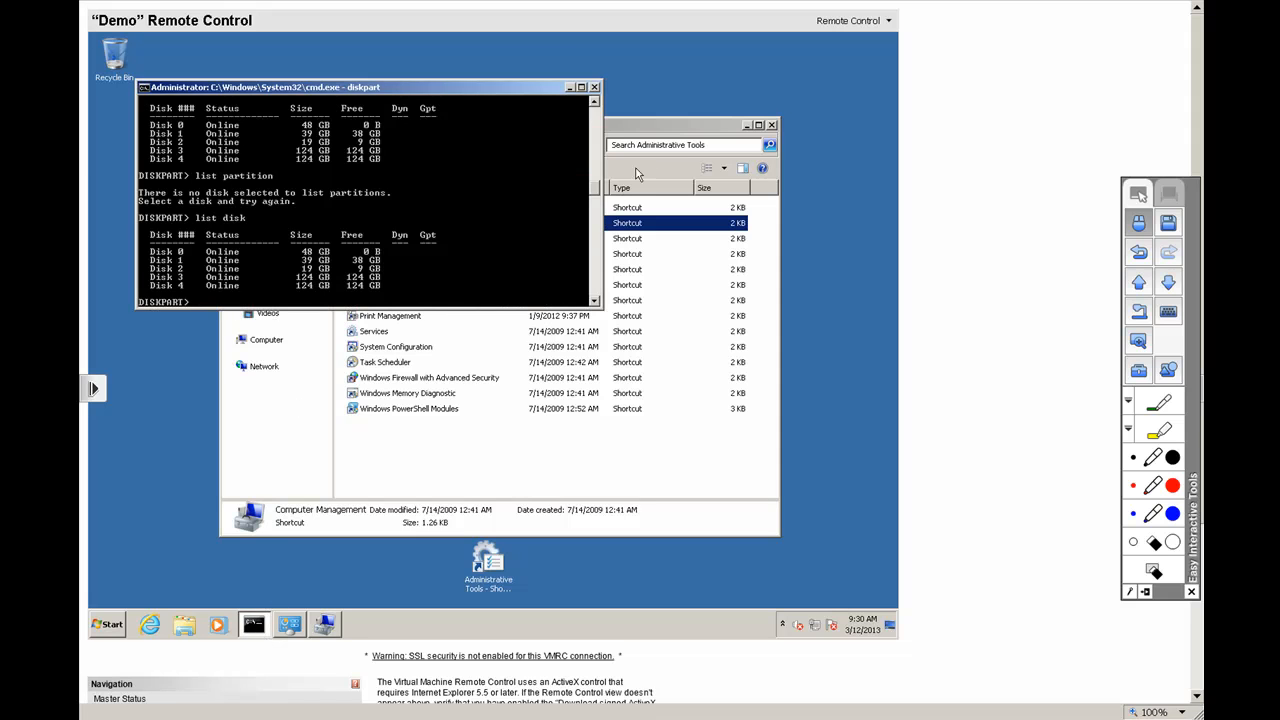
left_click(767, 127)
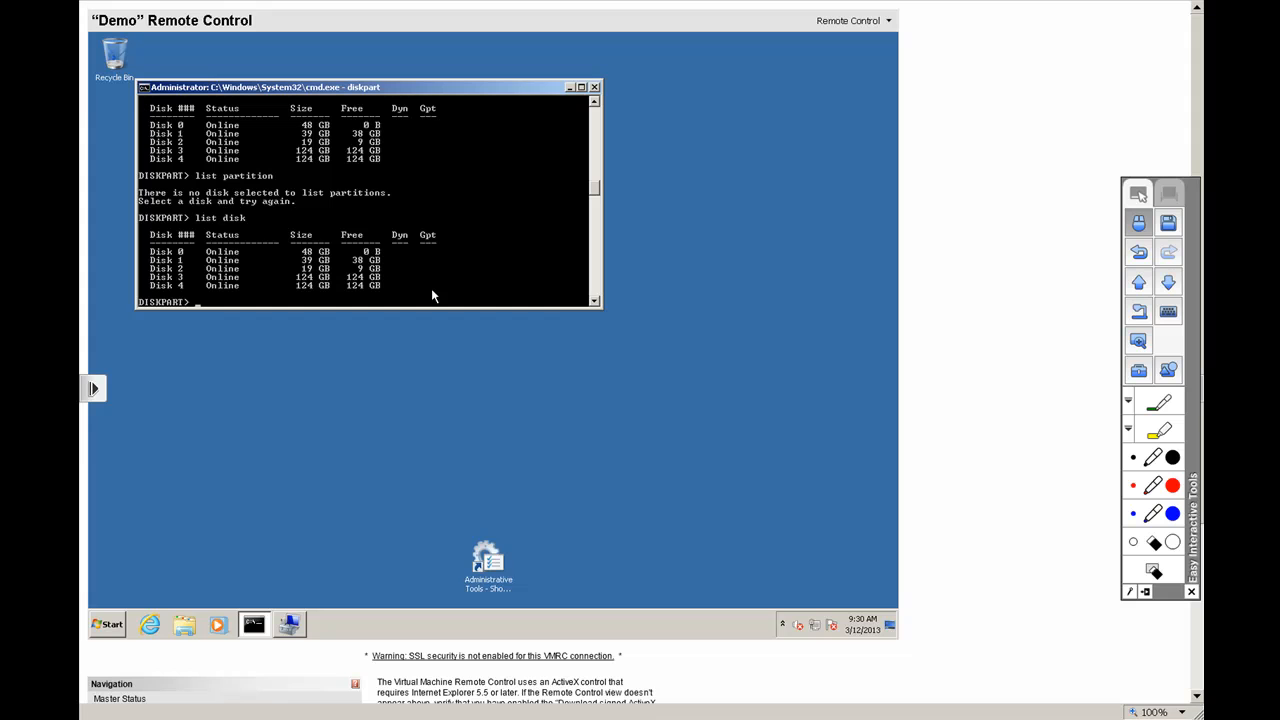
Display DiskPart's command help with help and the options of its list command by running list drive
type("help")
key("Return")
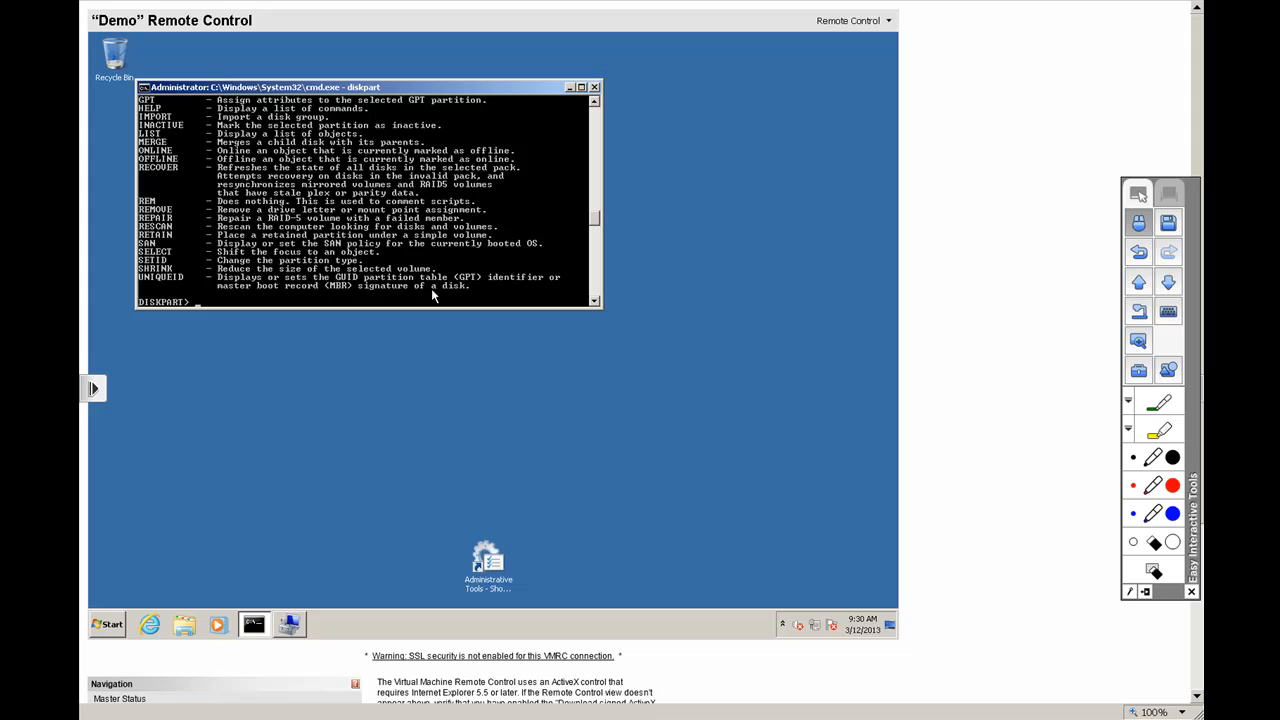
type("list dis")
key("BackSpace")
type("rive")
key("Return")
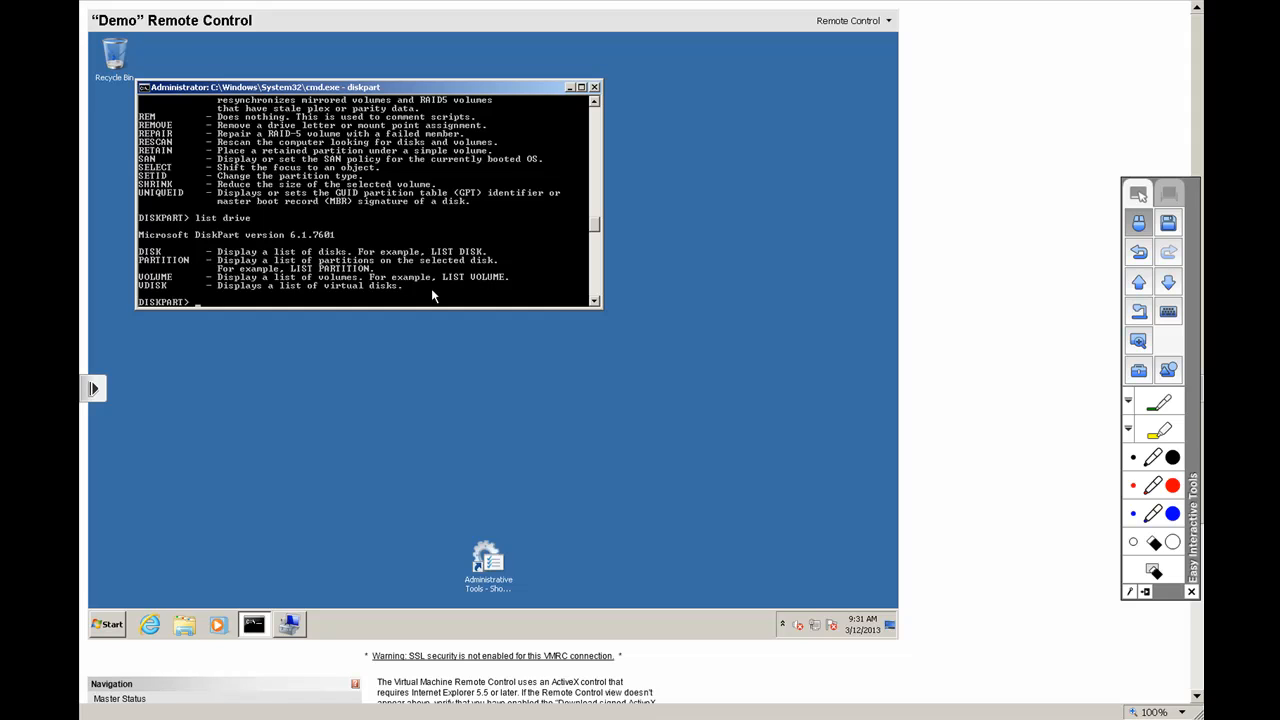
List the computer's disks with list disk and try list partition without selecting a disk
type("list disk")
key("Return")
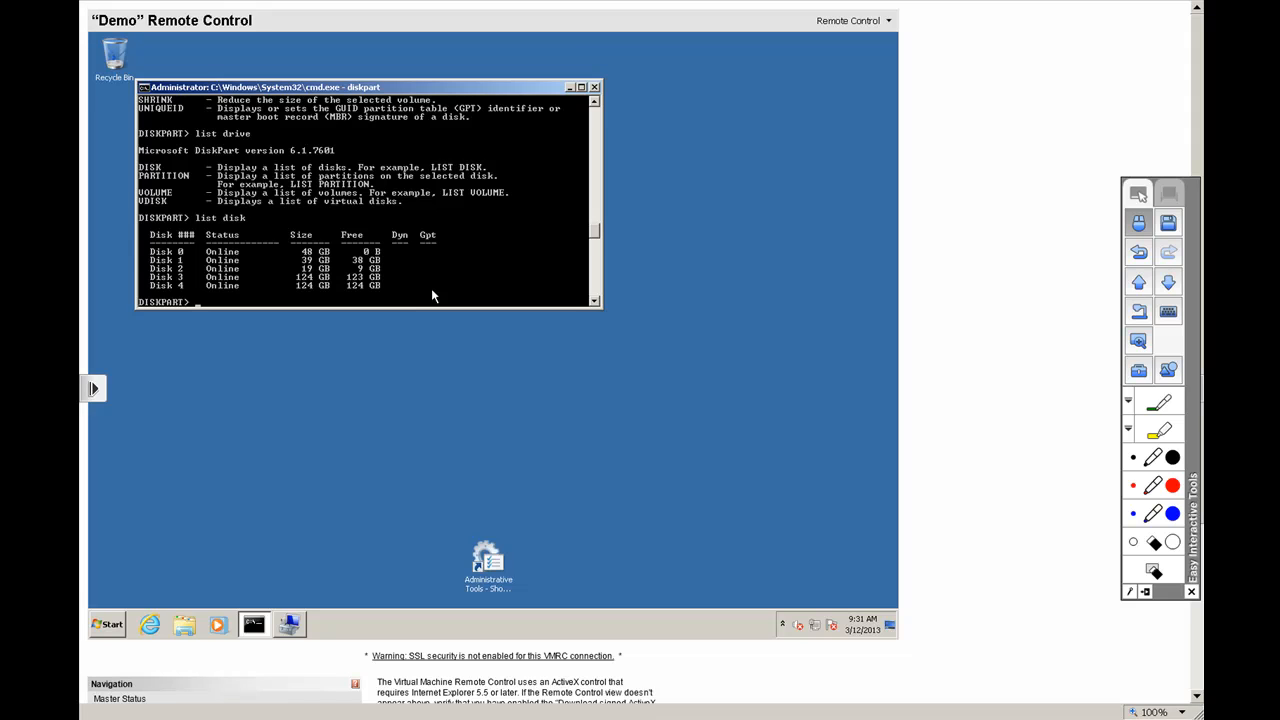
type("list partition")
key("Return")
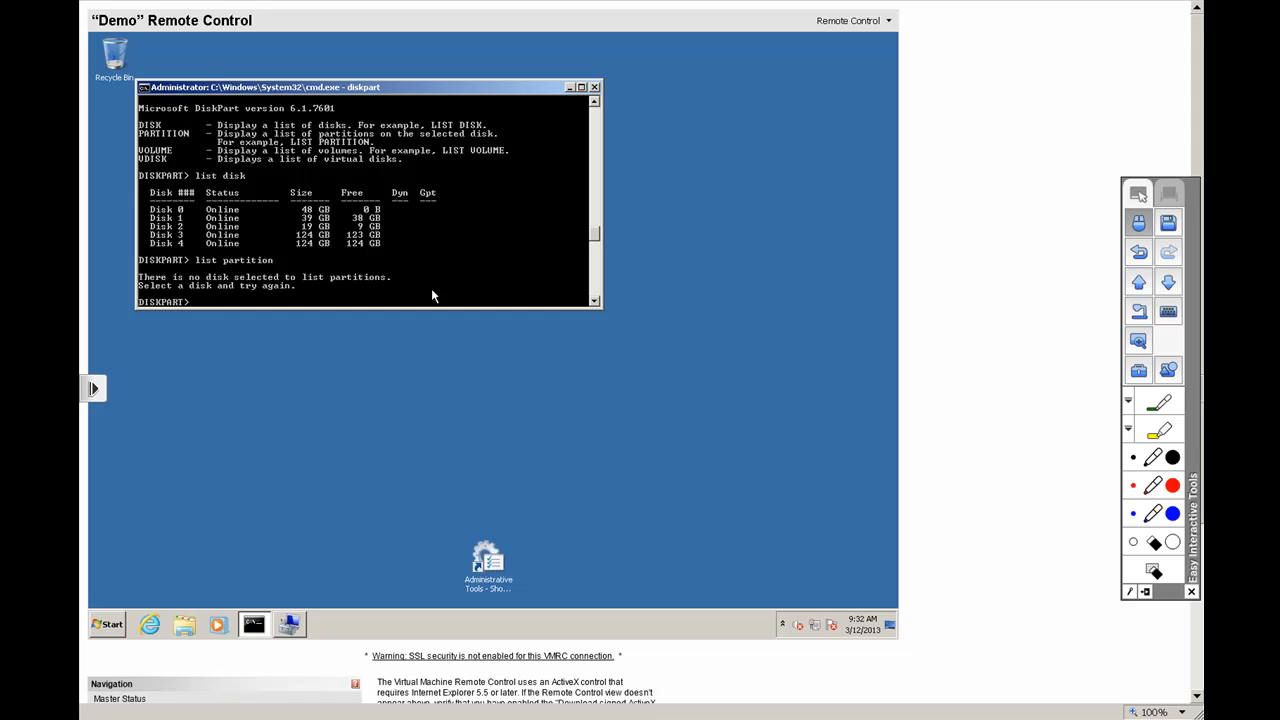
Select disk 1 in DiskPart and list its partitions
type("elect disk 1")
key("Return")
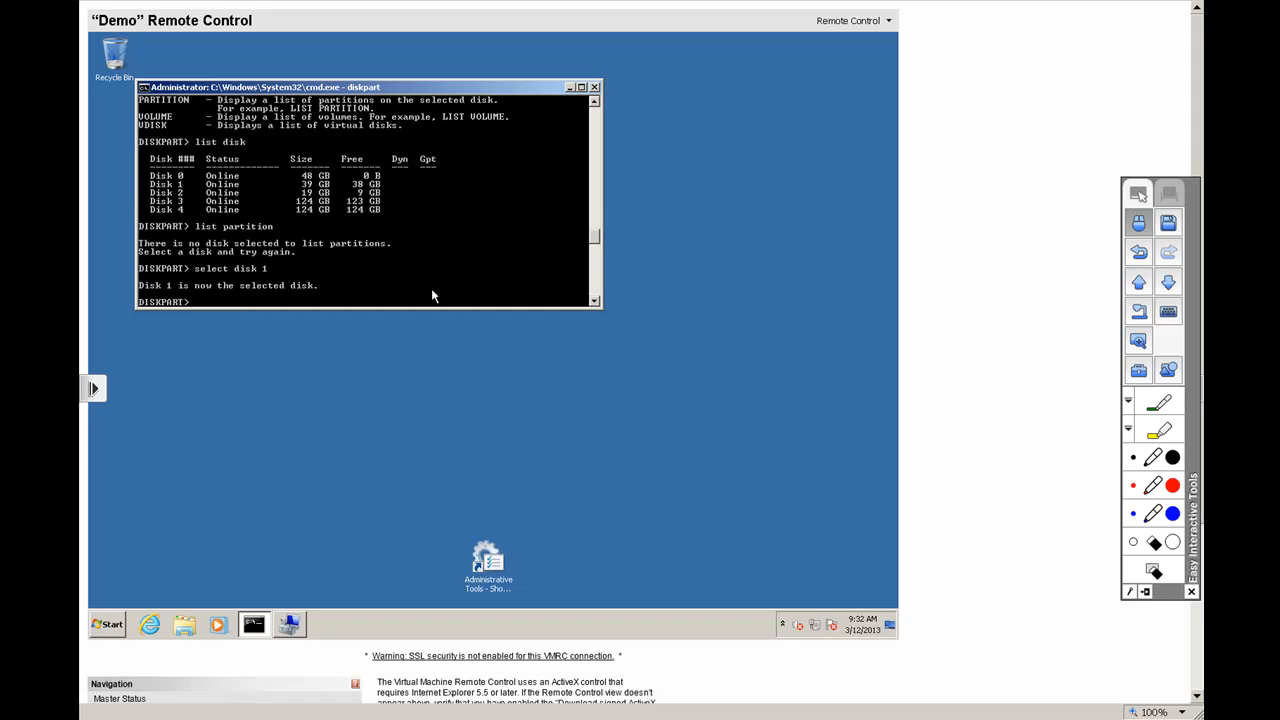
type("list partition")
key("Return")
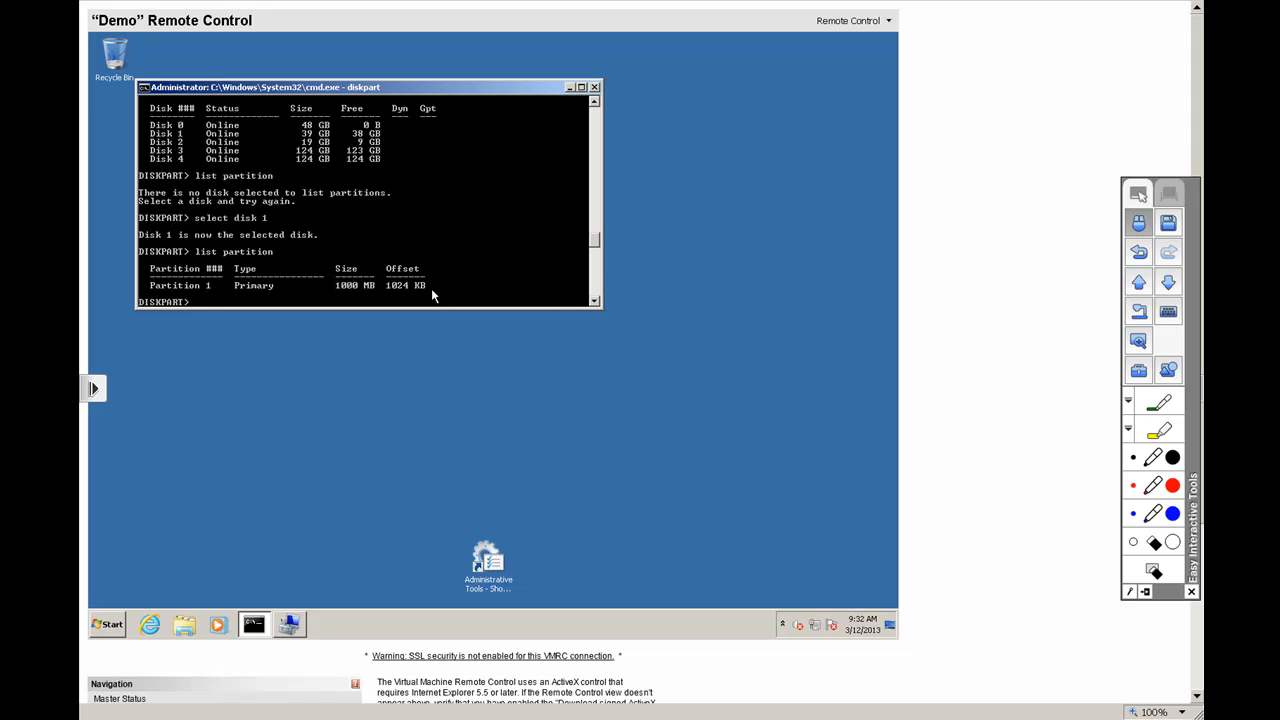
Select disk 3 in DiskPart and list its partitions
type("elect disk 3")
key("Return")
type("list partition")
key("Return")
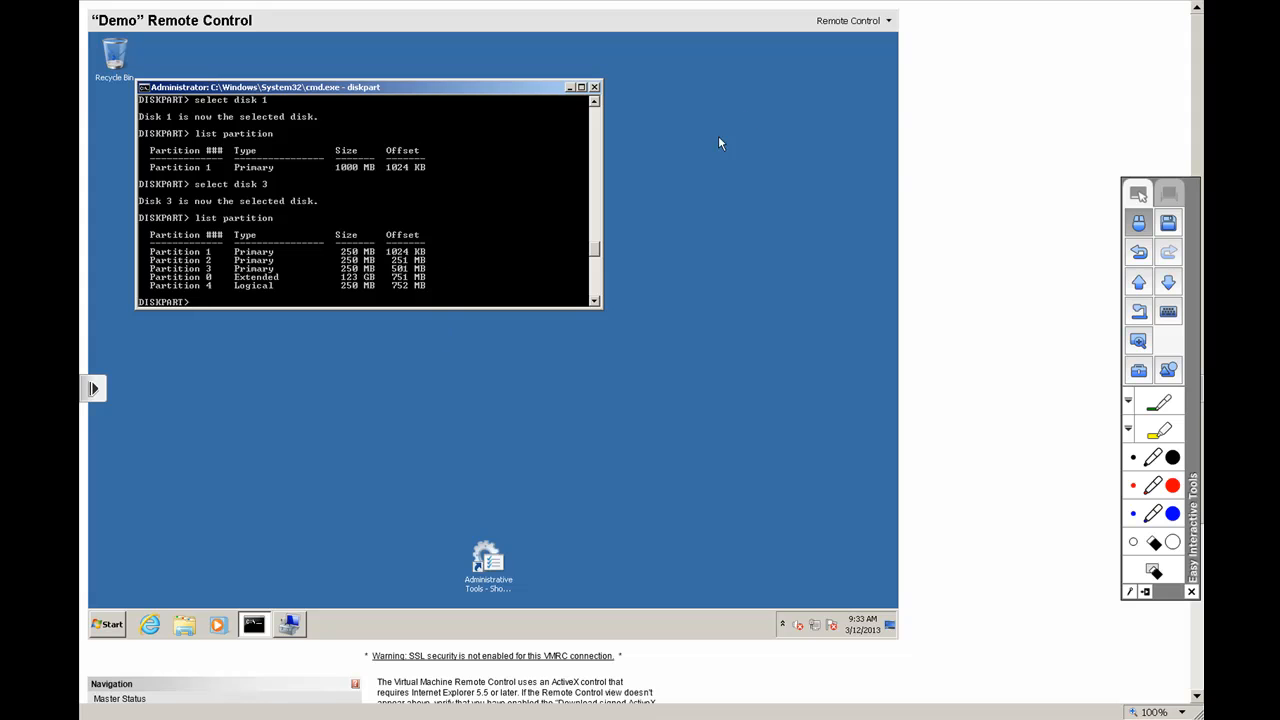
Minimize the remote session and switch to the ch04.pptx presentation in PowerPoint
mouse_move(888, 3)
left_click(1157, 17)
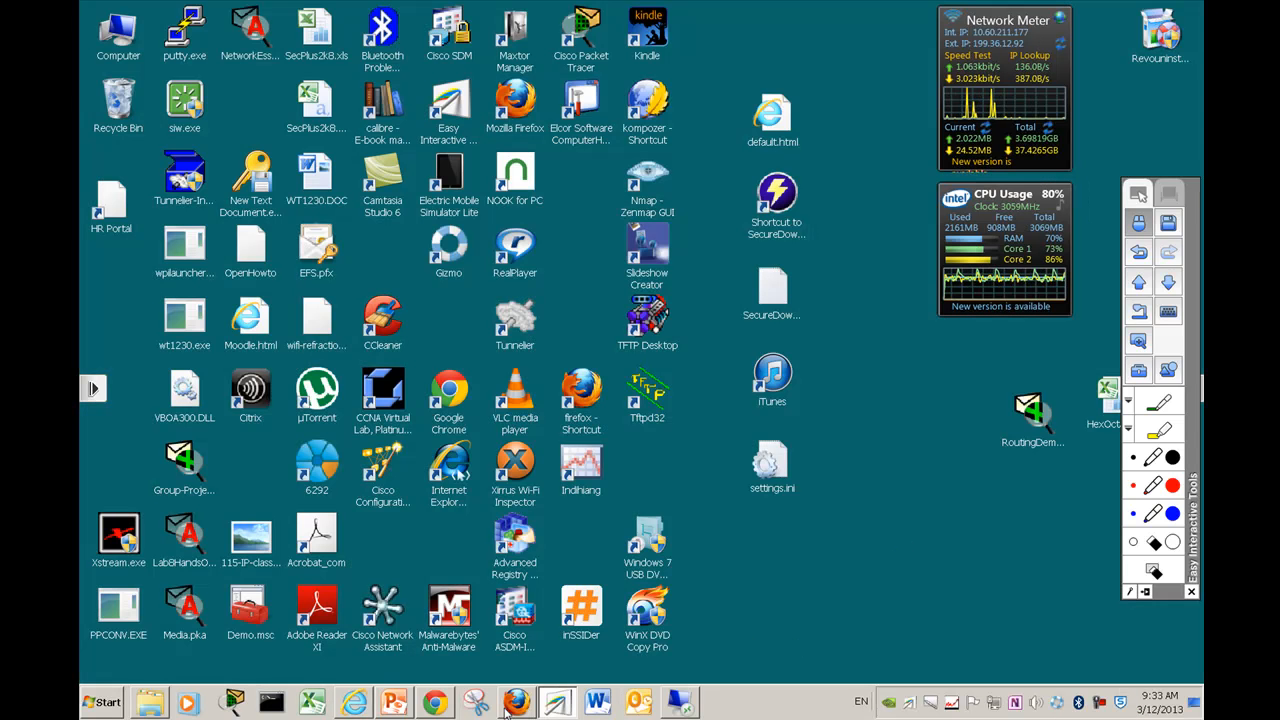
left_click(396, 703)
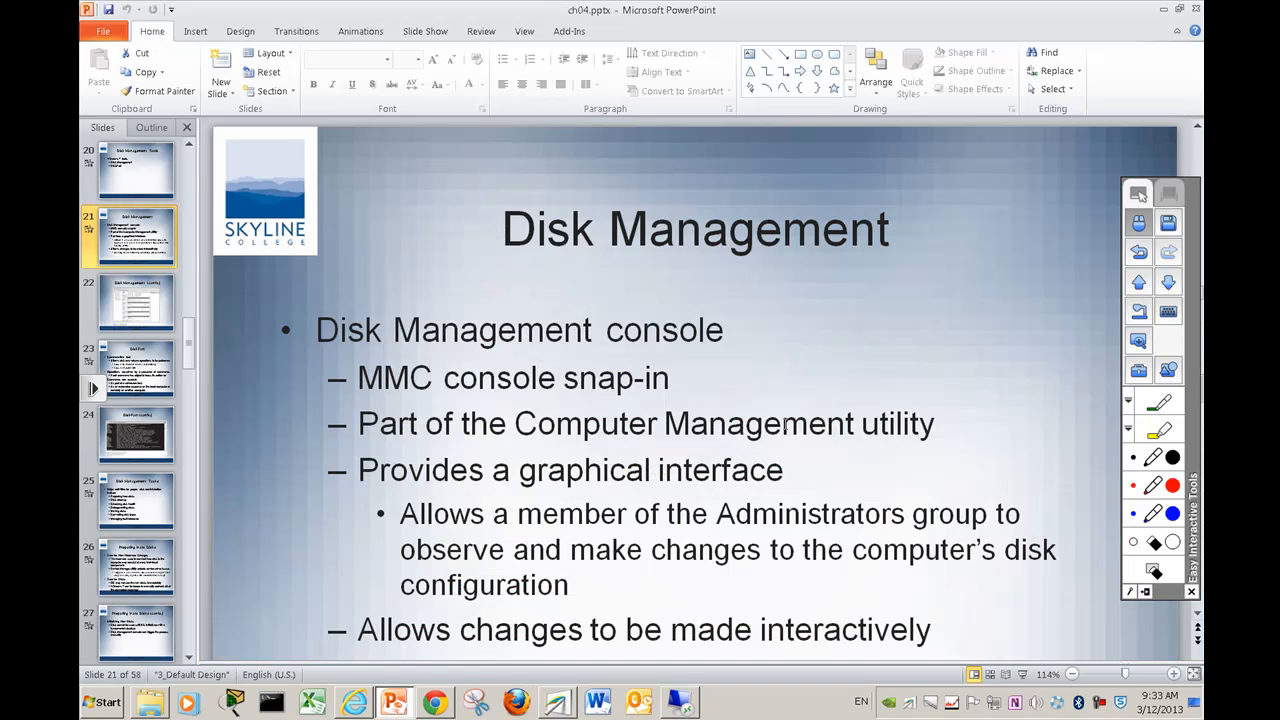